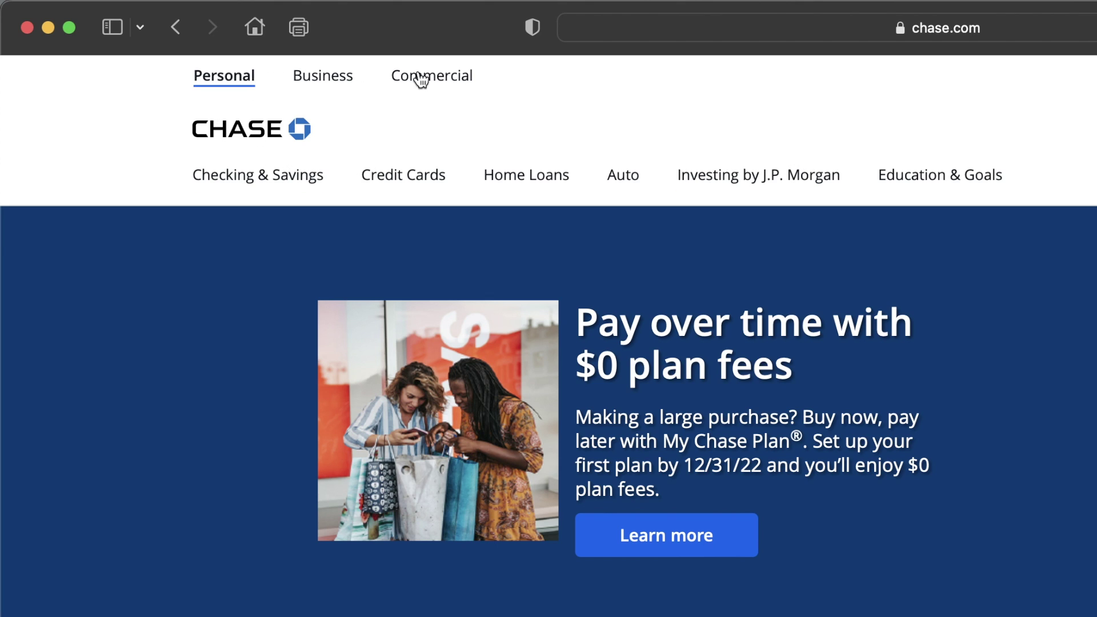
# Open the Checking page under Banking Solutions for business customers
pyautogui.click(327, 76)
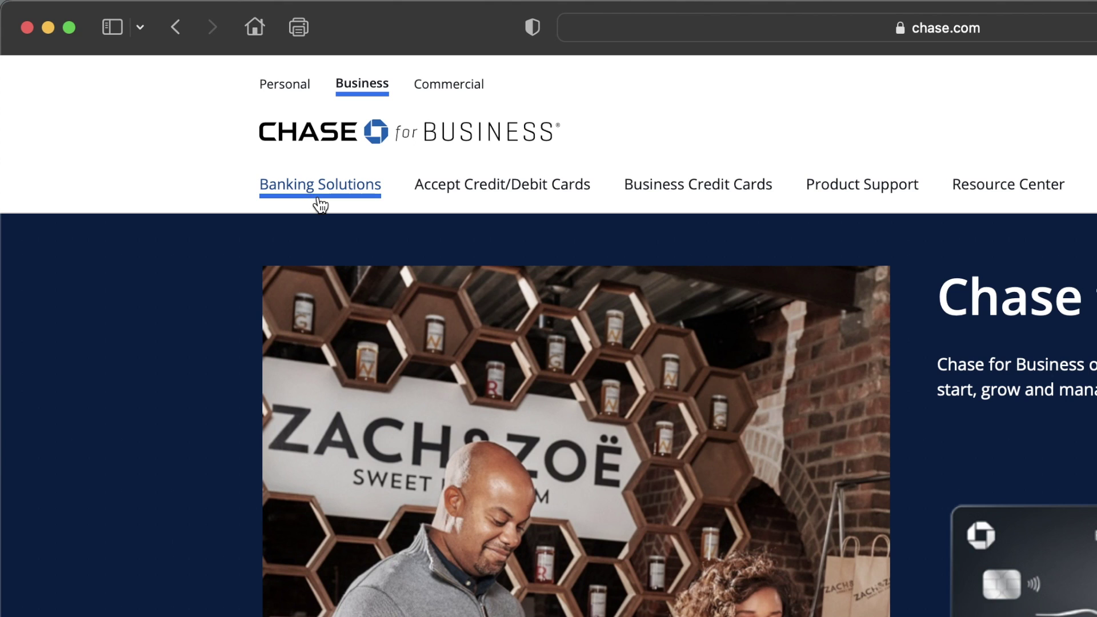
pyautogui.click(334, 200)
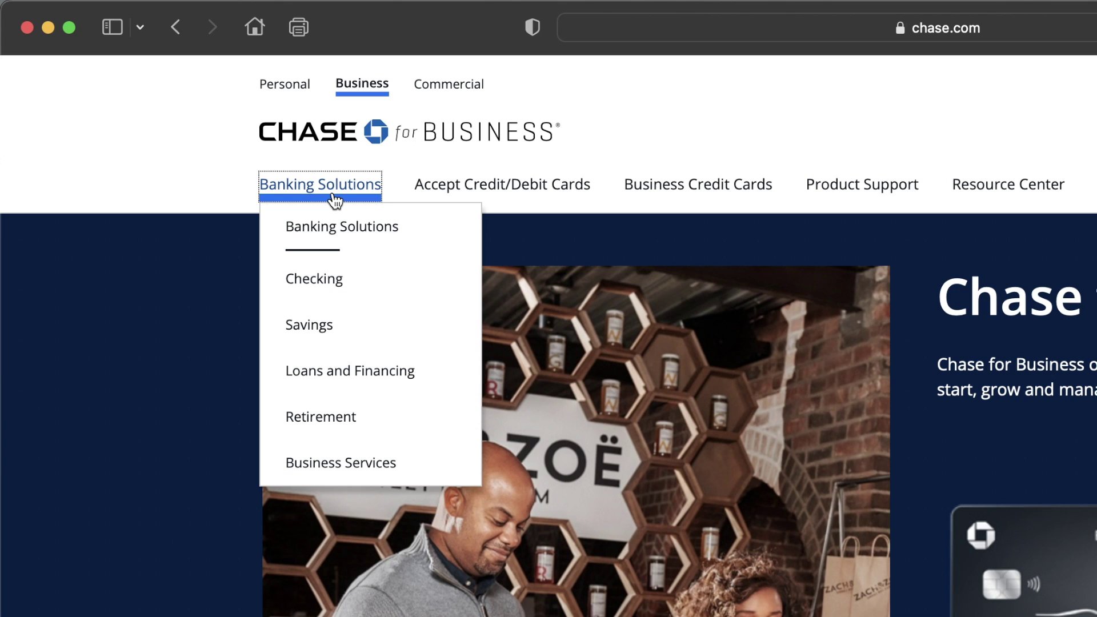
pyautogui.click(328, 287)
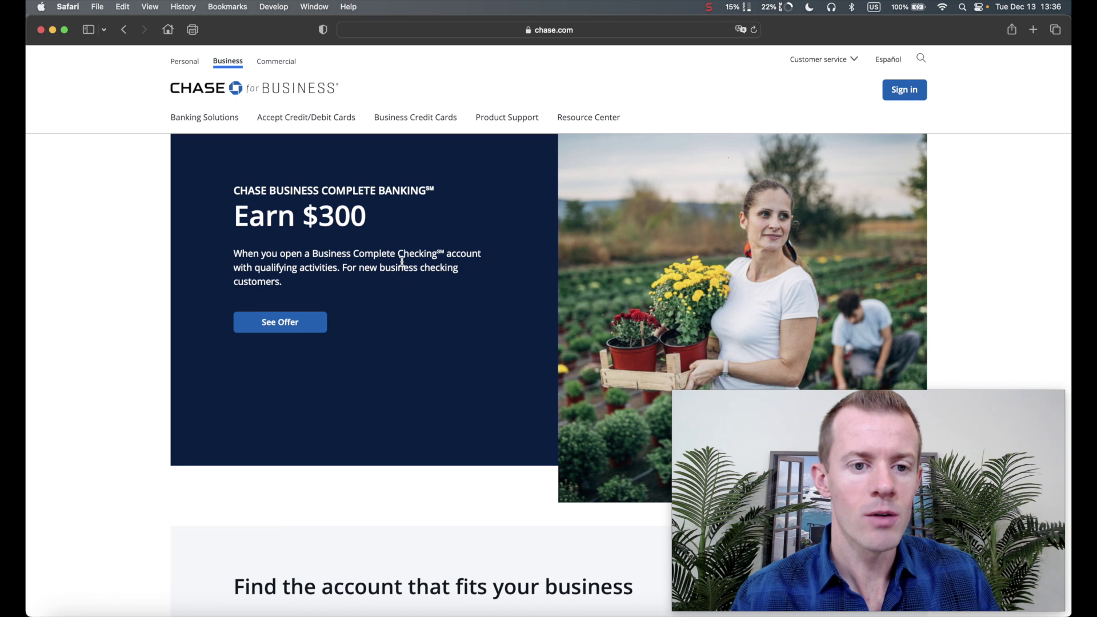
# View the details of the $300 Chase Business Complete Banking offer
pyautogui.scroll(5, 402, 262)
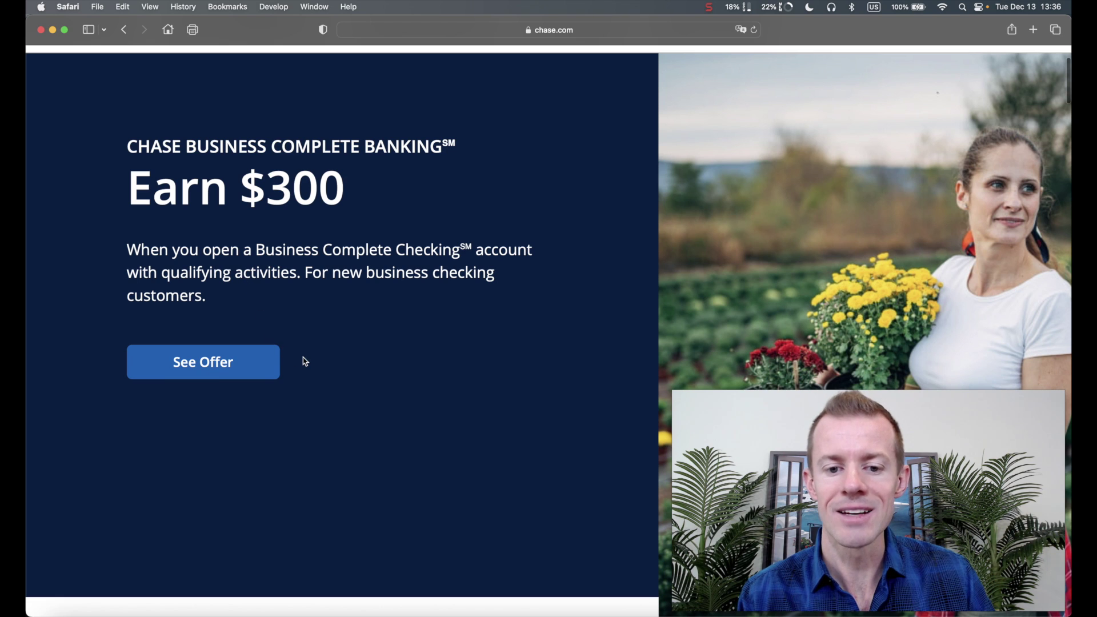
pyautogui.scroll(-5, 306, 361)
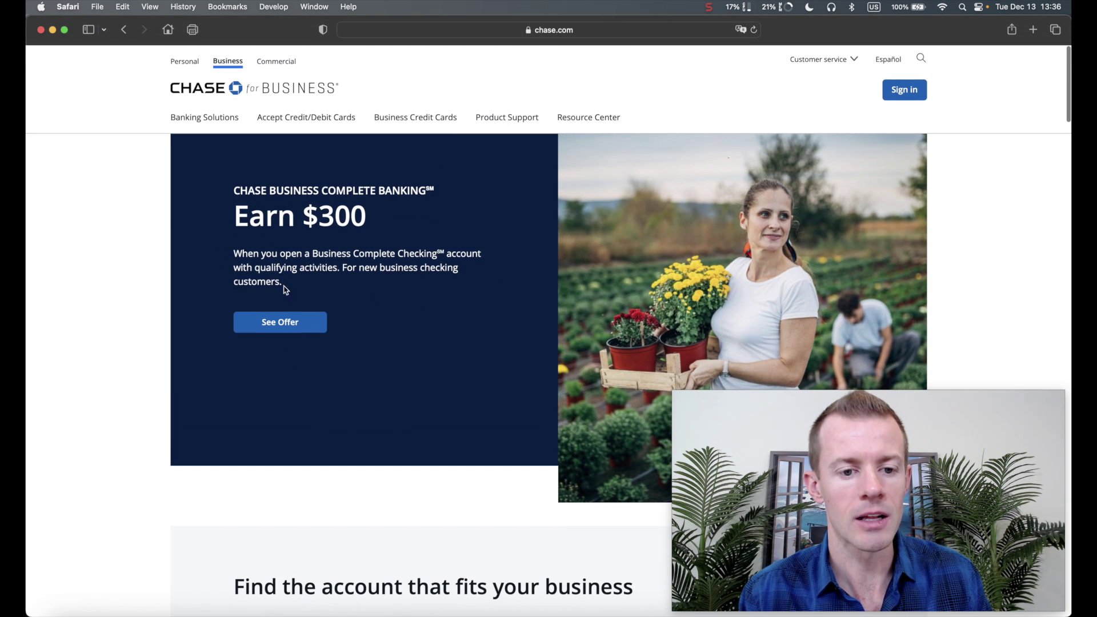
pyautogui.click(273, 325)
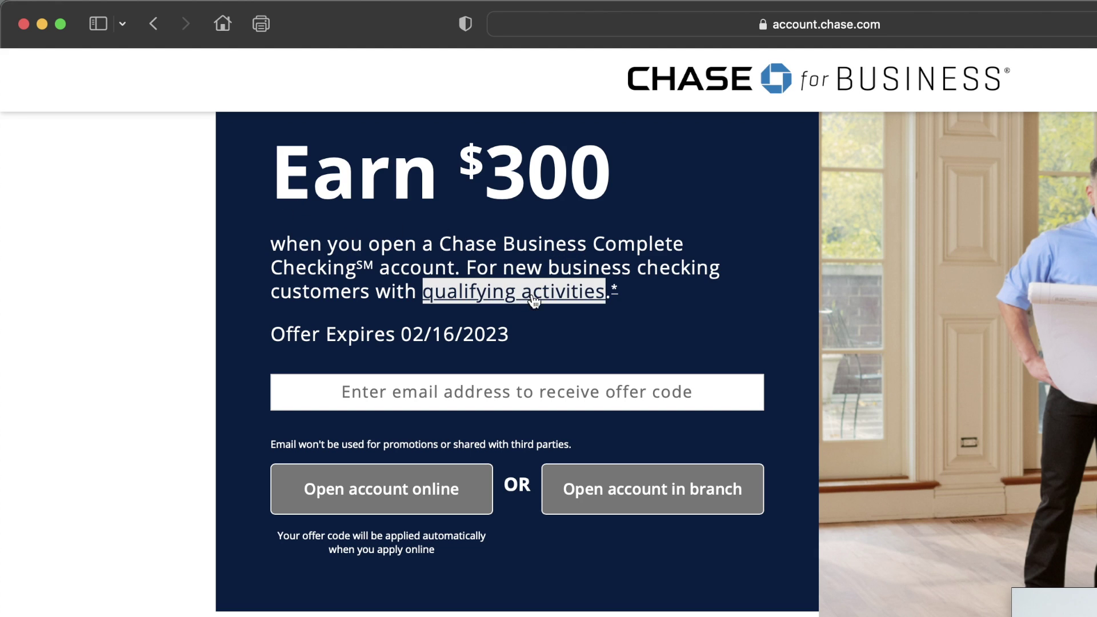
# Provide an email address for the $300 offer code and start opening the account online
pyautogui.moveTo(275, 323); pyautogui.dragTo(541, 327)
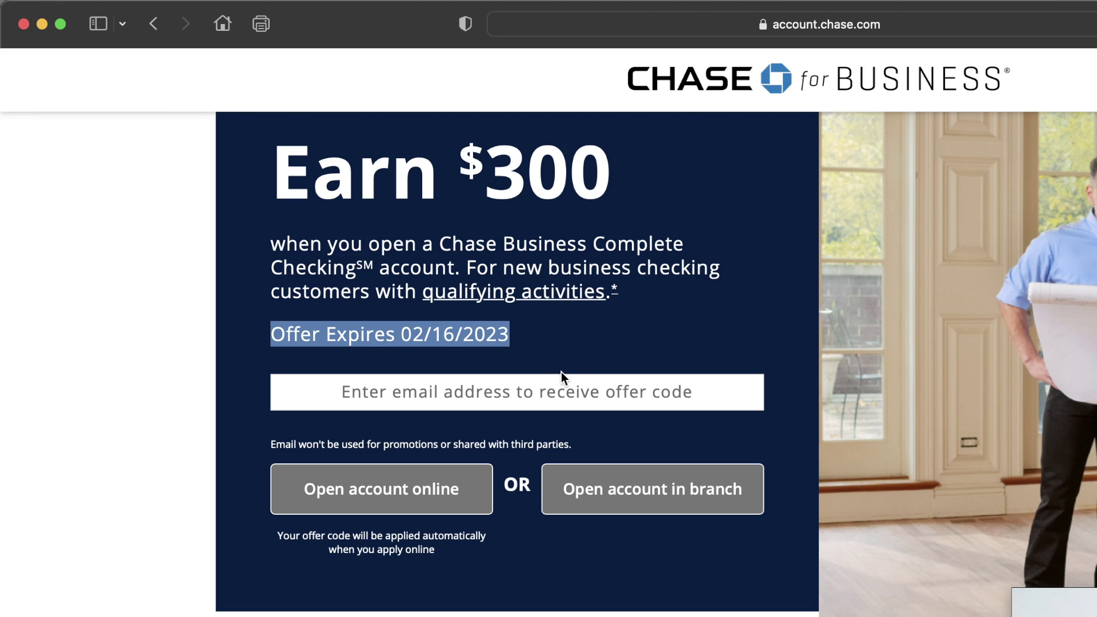
pyautogui.click(460, 391)
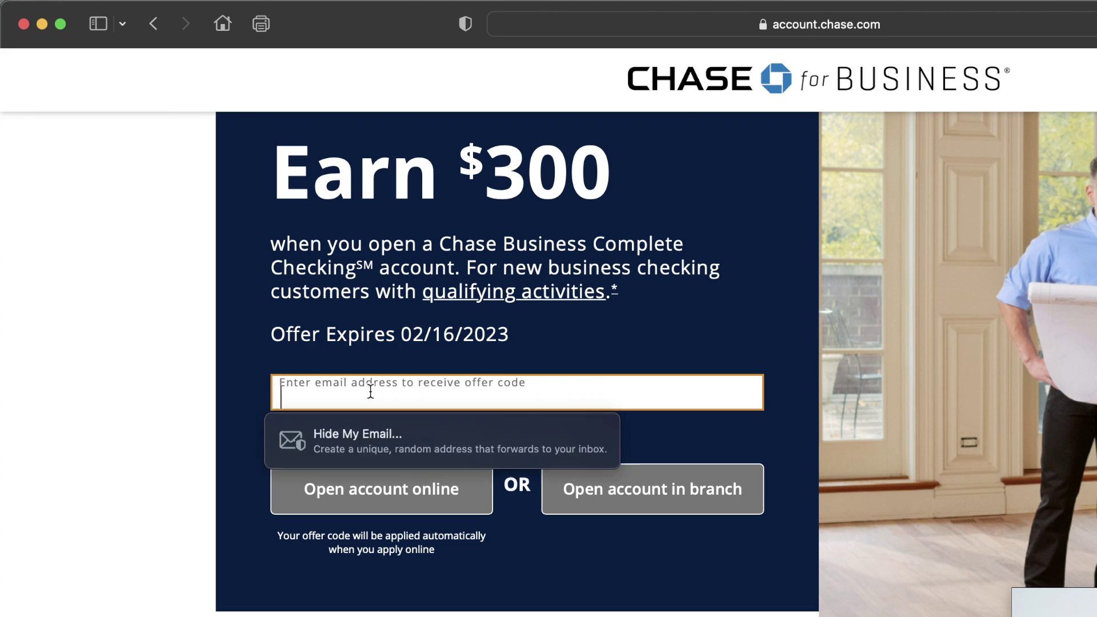
pyautogui.click(616, 350)
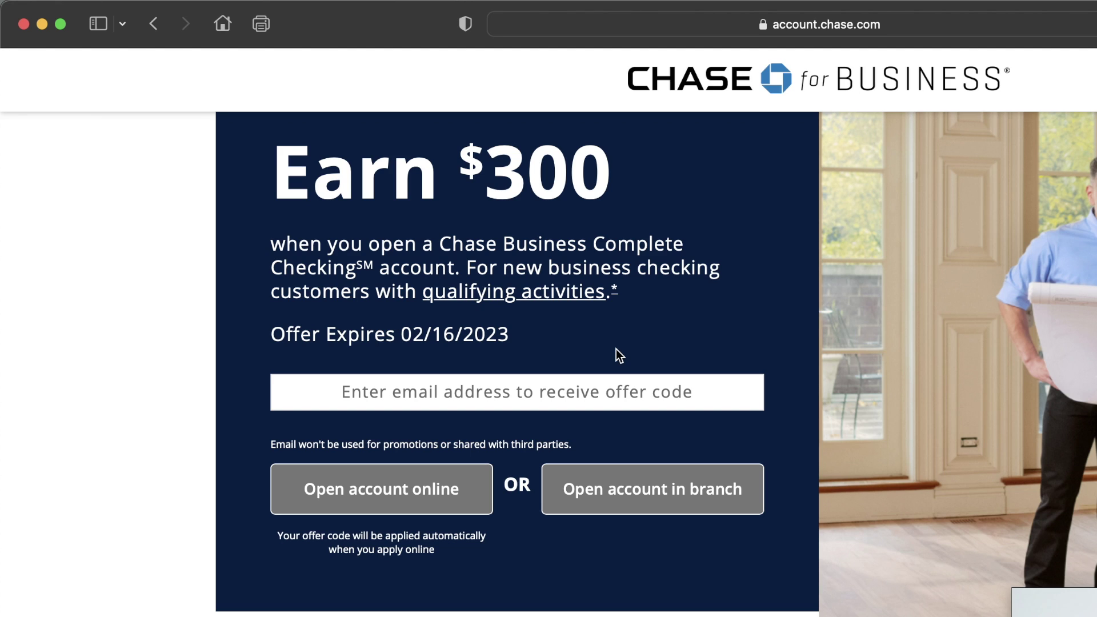
pyautogui.scroll(-5, 479, 306)
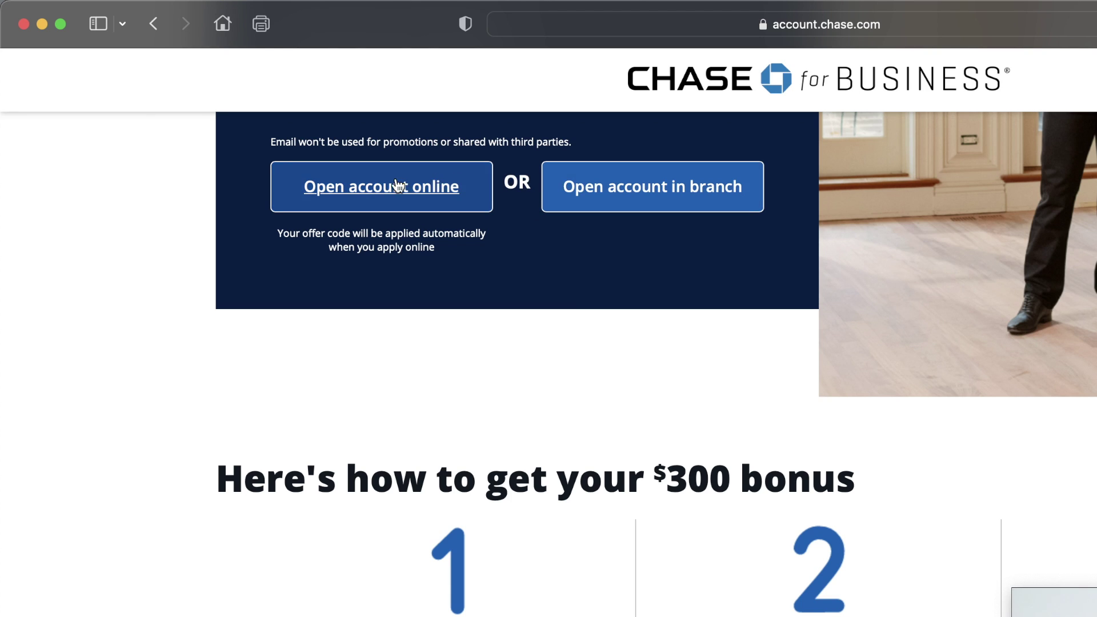
pyautogui.click(372, 195)
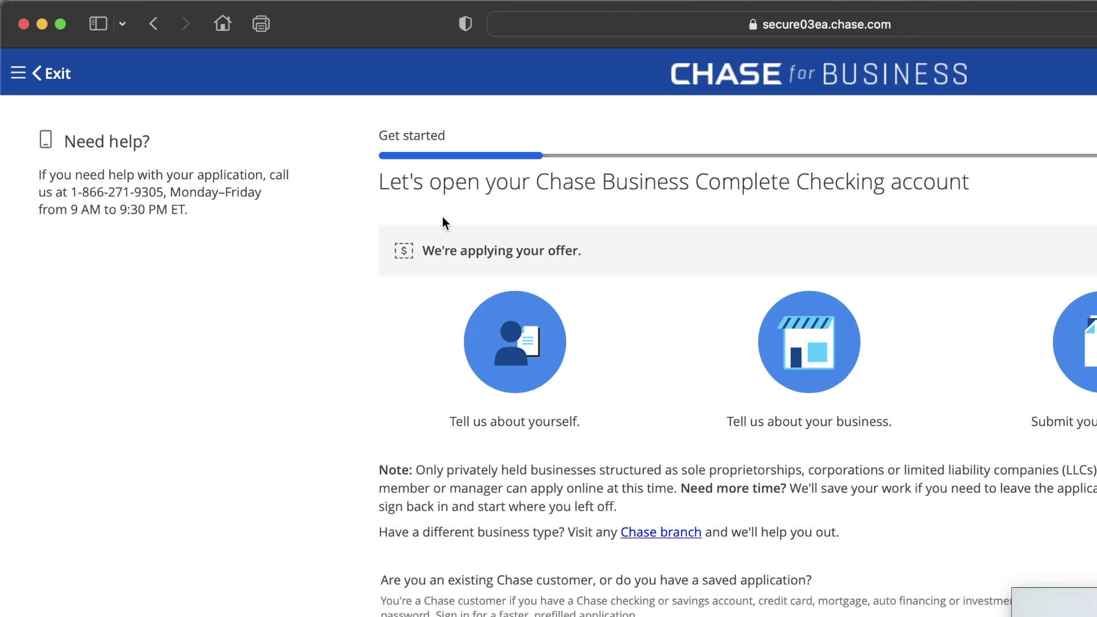
# Review the applied-offer notice and the note on which business structures can apply online
pyautogui.moveTo(568, 252); pyautogui.dragTo(422, 247)
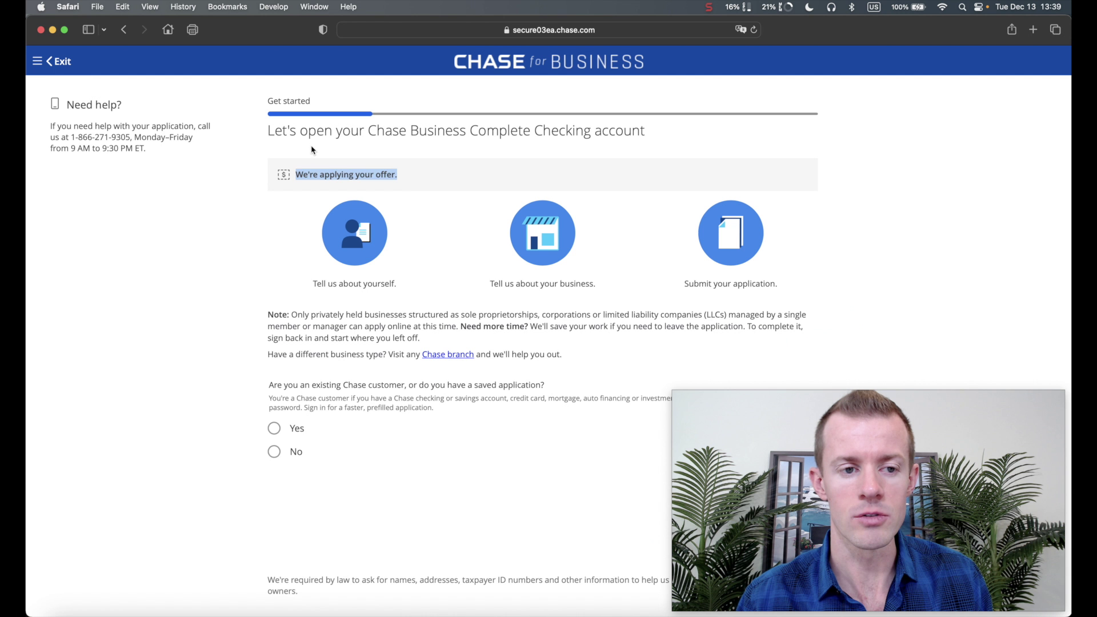
pyautogui.click(446, 211)
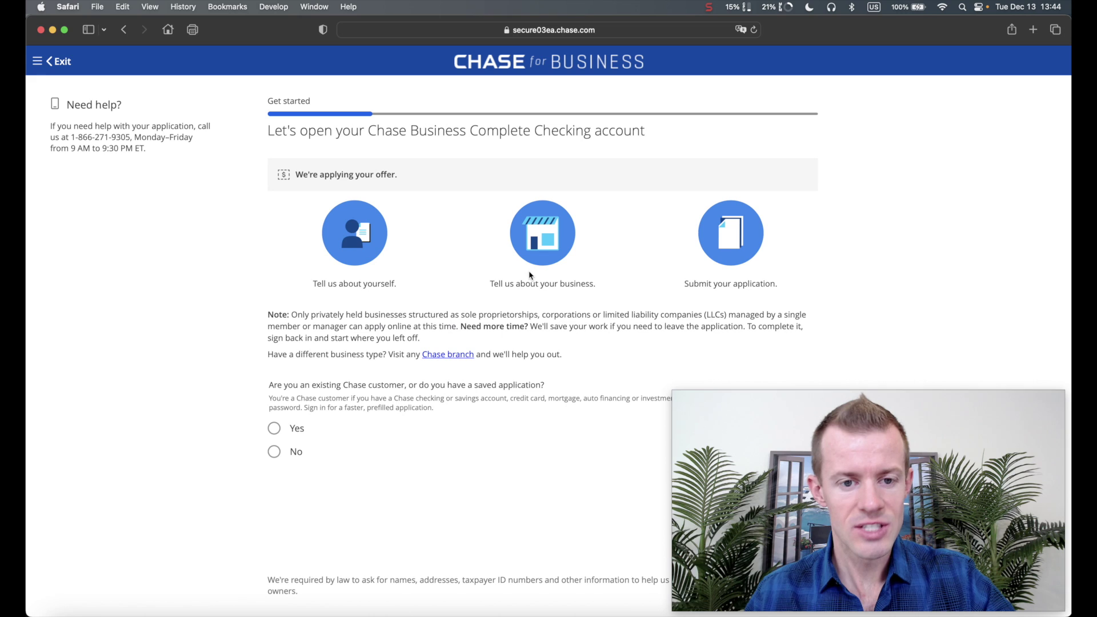
pyautogui.scroll(5, 529, 275)
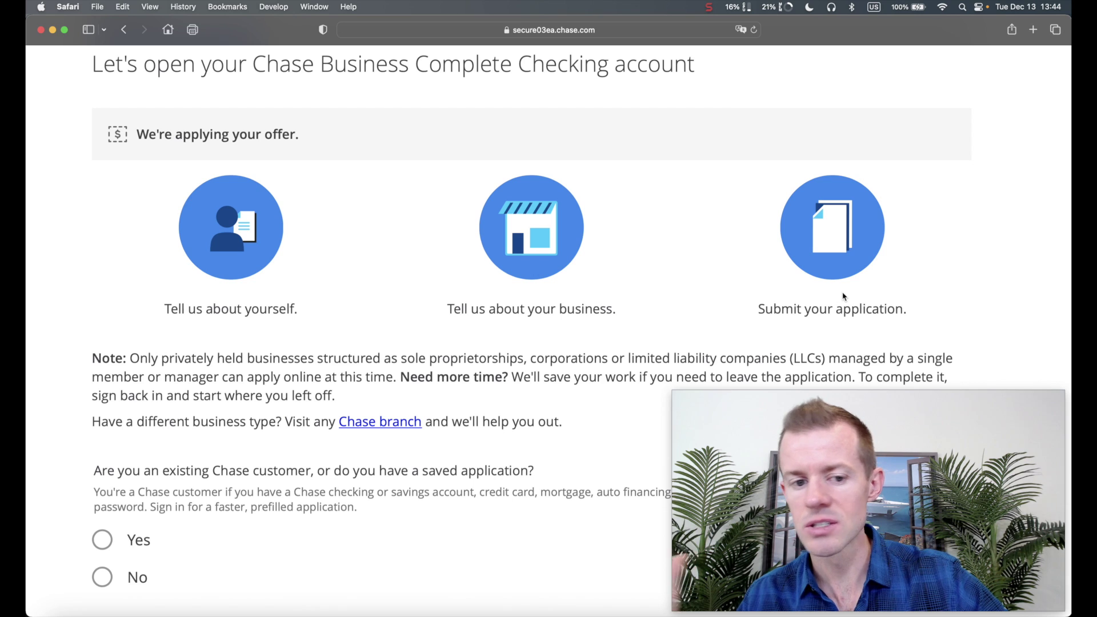
pyautogui.scroll(-3, 843, 296)
pyautogui.moveTo(130, 238); pyautogui.dragTo(403, 259)
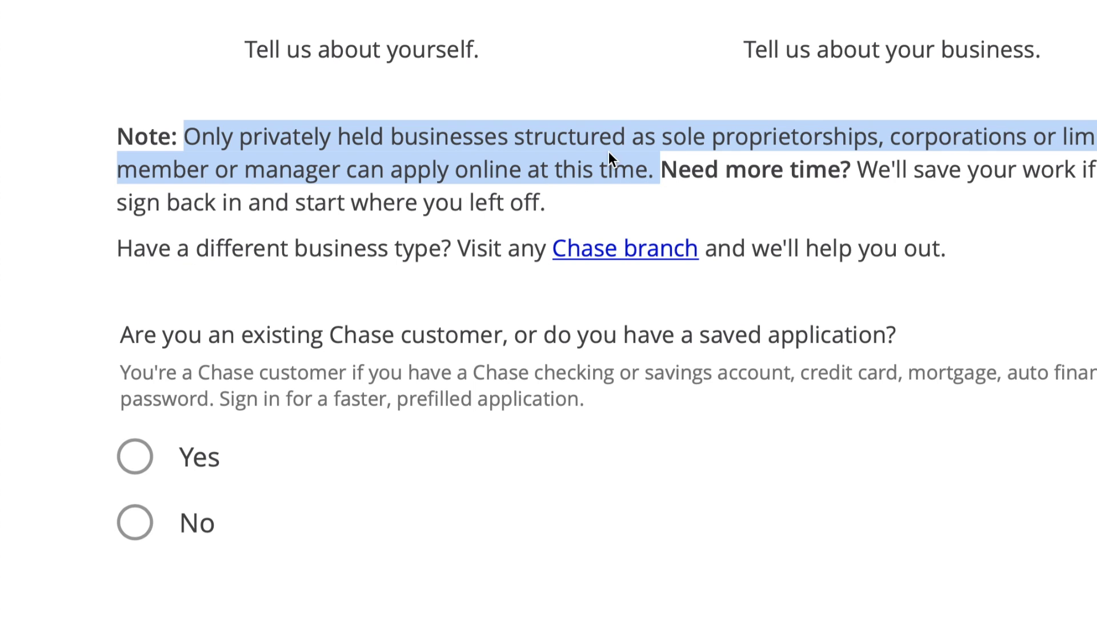
pyautogui.click(294, 497)
pyautogui.scroll(-3, 294, 497)
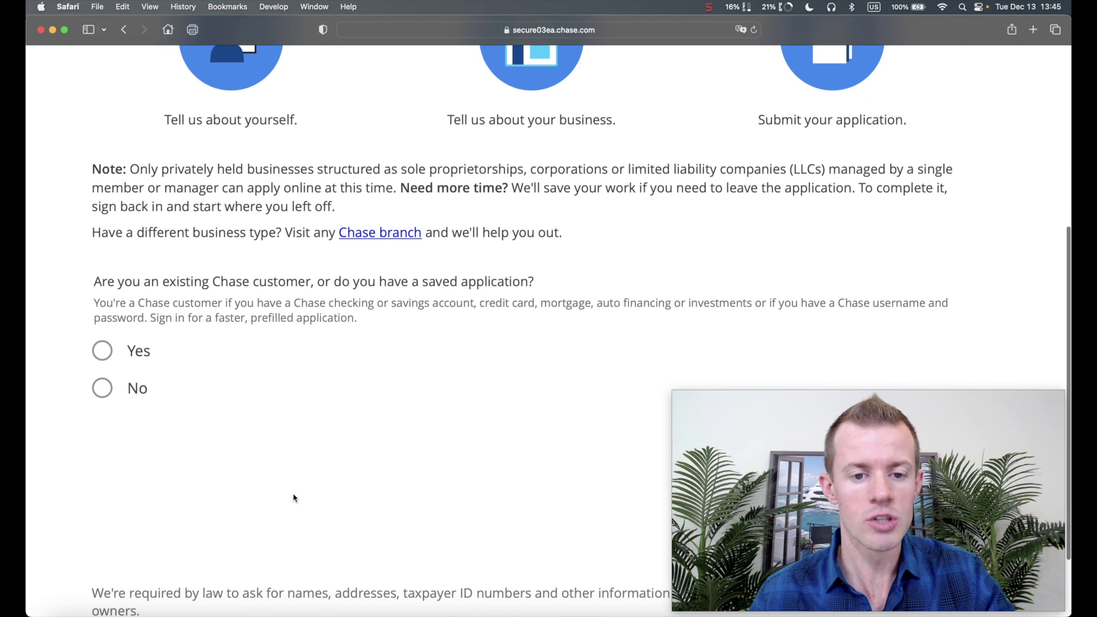
pyautogui.scroll(-1, 294, 497)
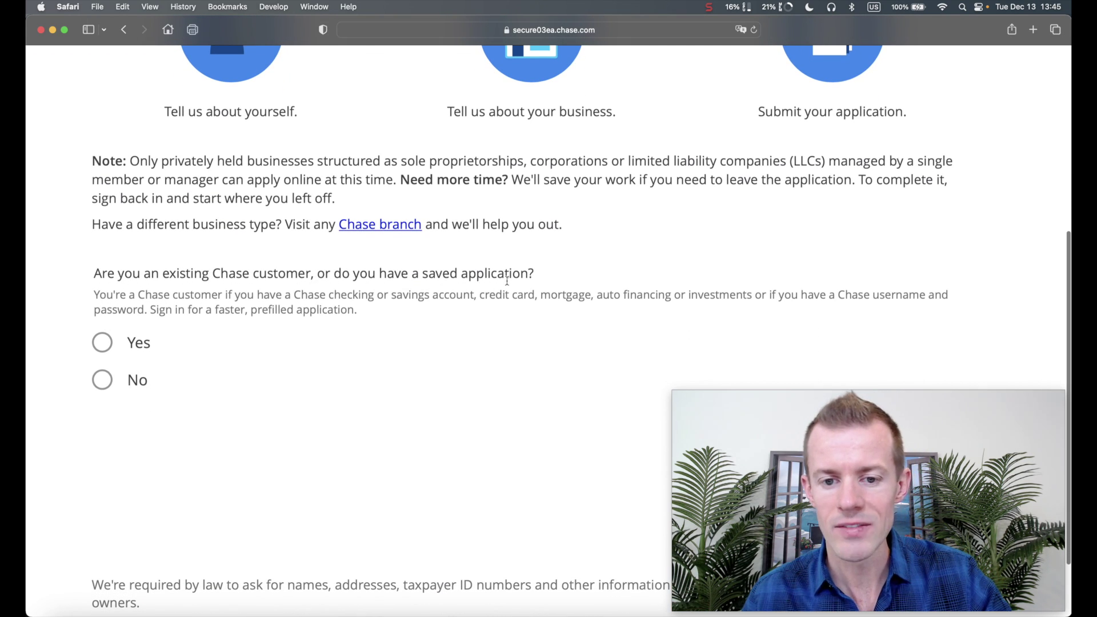
# Answer Yes to being an existing Chase customer or having a saved application, and continue
pyautogui.moveTo(294, 294); pyautogui.dragTo(766, 297)
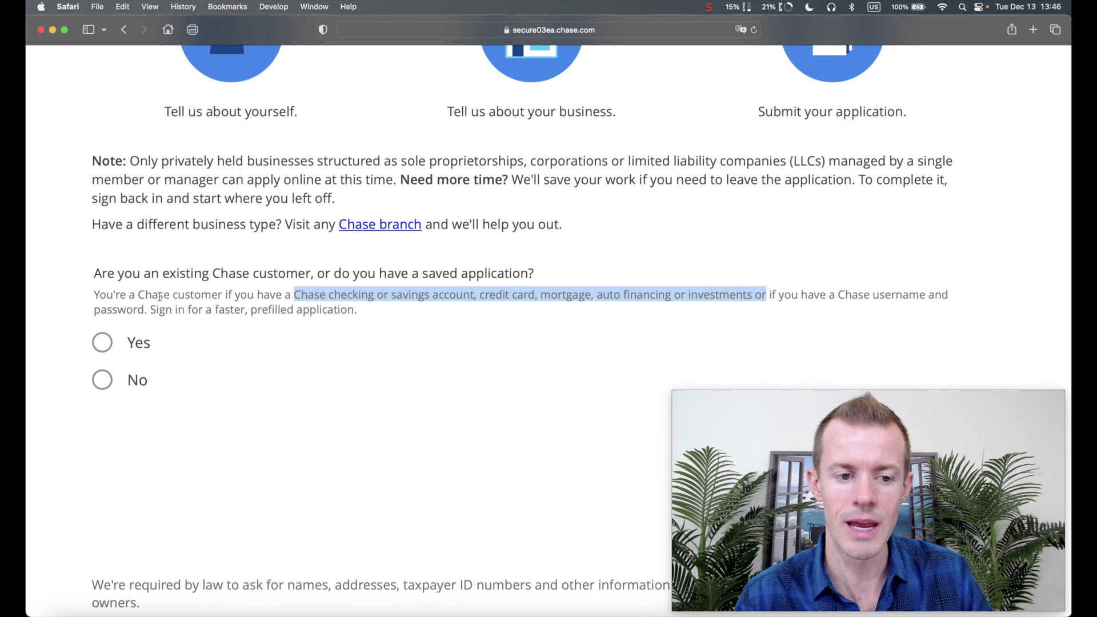
pyautogui.click(96, 345)
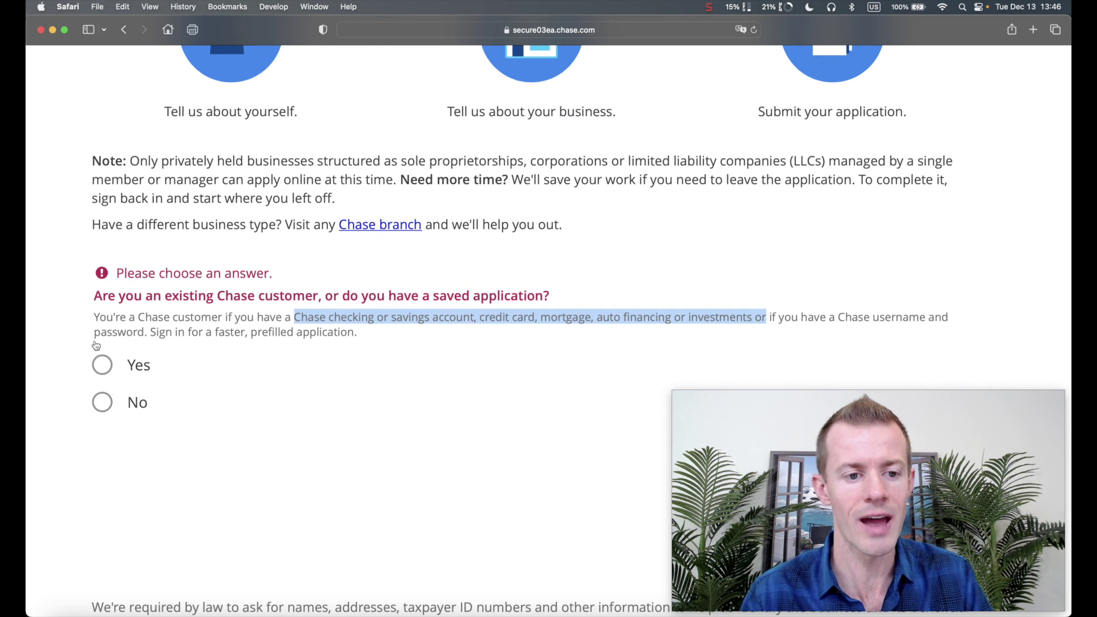
pyautogui.click(101, 364)
pyautogui.scroll(-3, 257, 320)
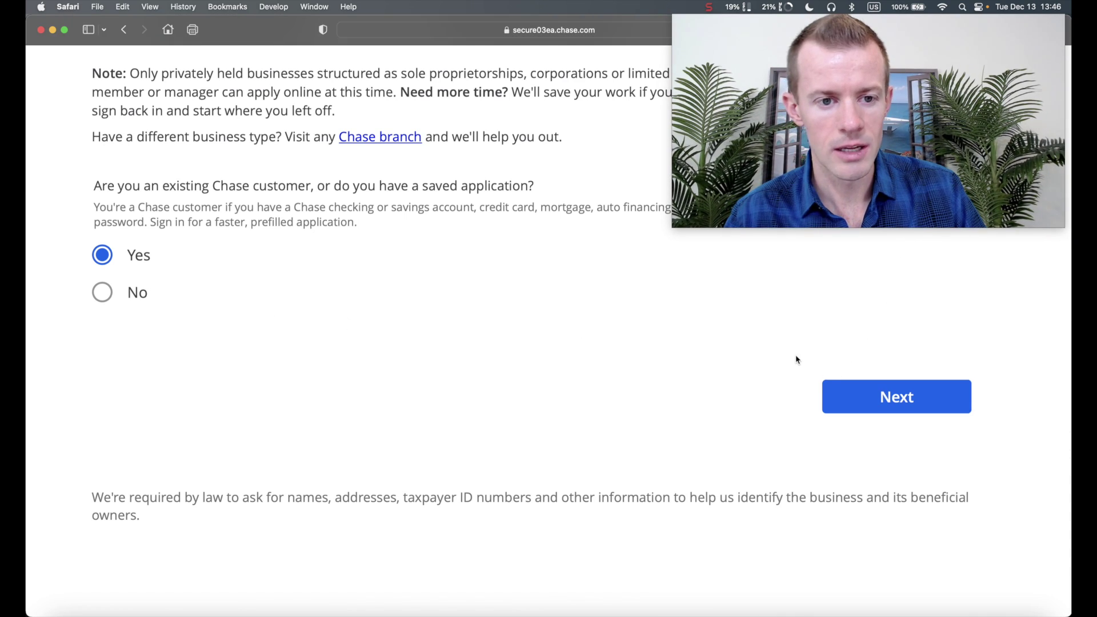
pyautogui.click(890, 402)
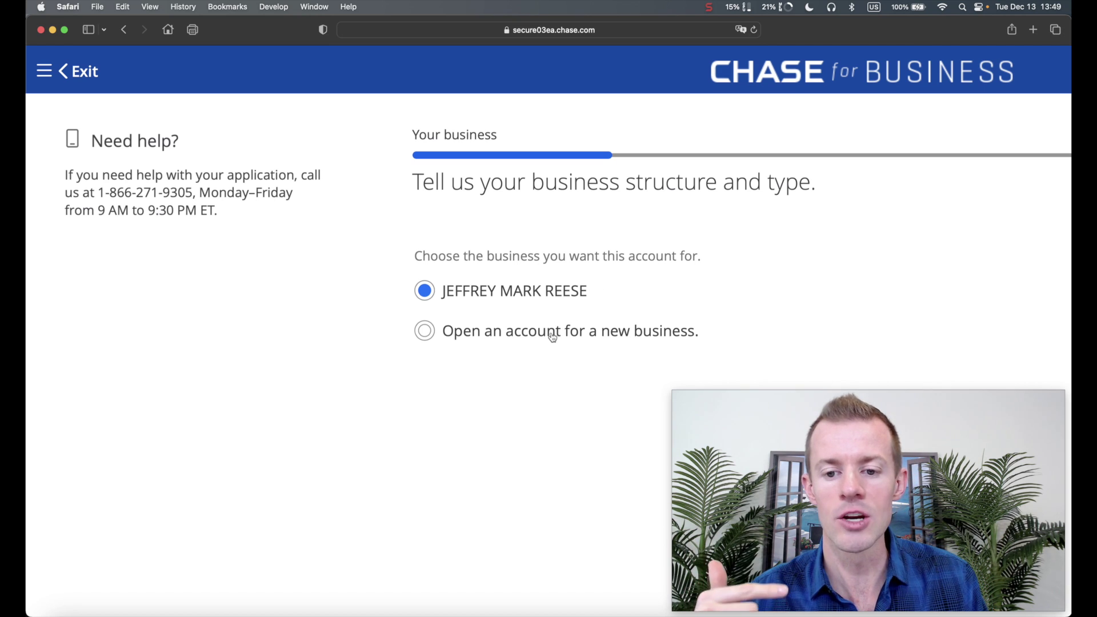
# Choose to open an account for a new business and set the legal business structure to Limited liability company (LLC)
pyautogui.click(553, 333)
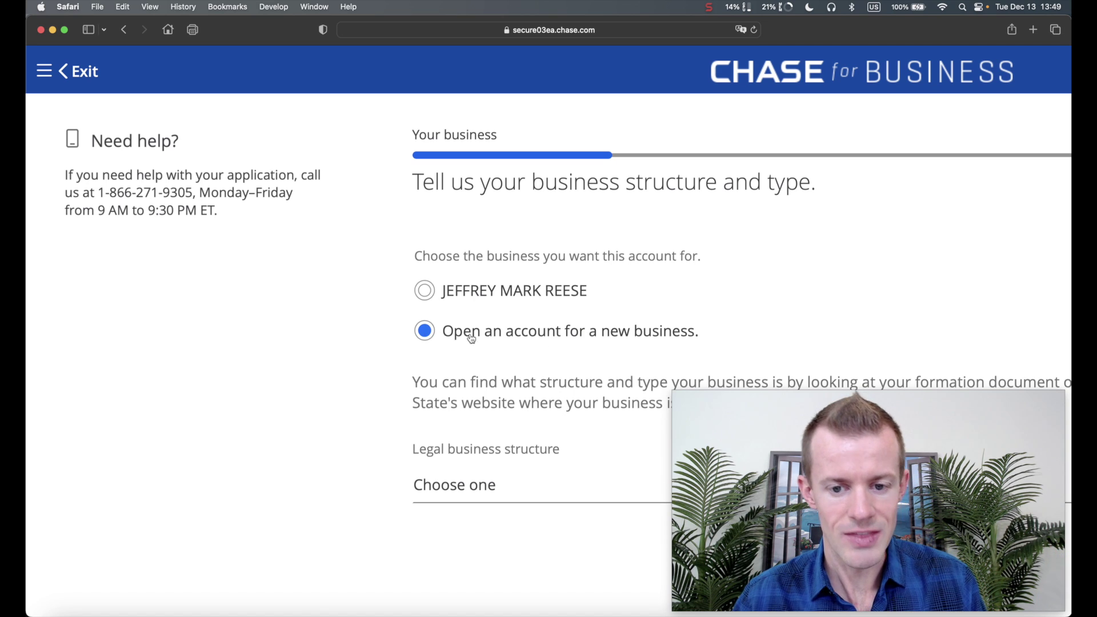
pyautogui.hscroll(5, 521, 348)
pyautogui.scroll(-3, 521, 348)
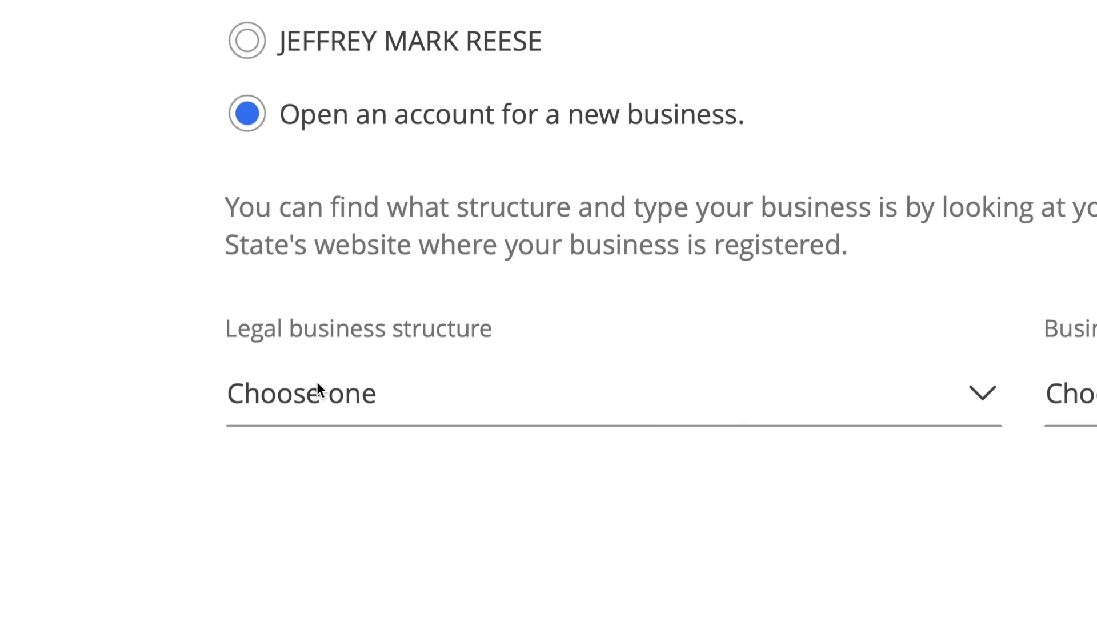
pyautogui.click(318, 393)
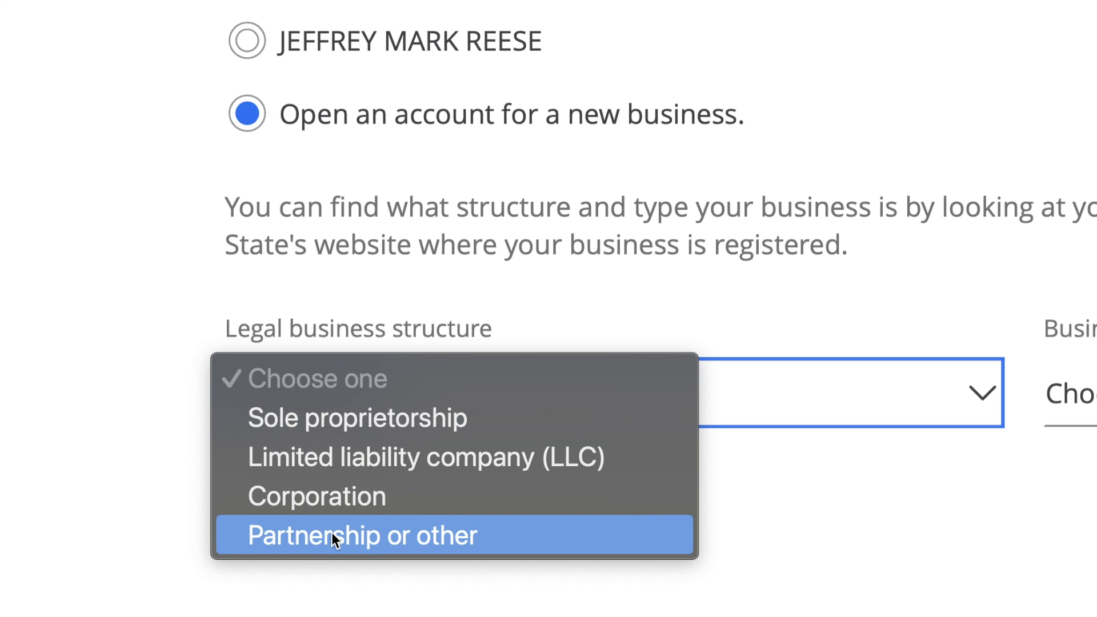
pyautogui.click(332, 462)
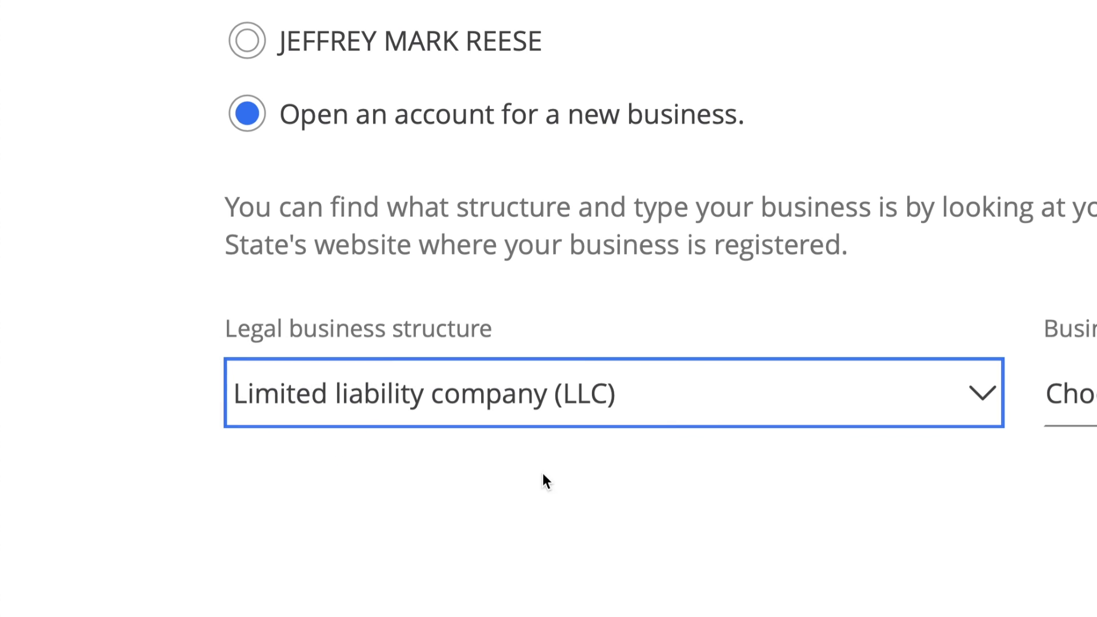
# Set the LLC's business type to Member managed
pyautogui.scroll(-5, 424, 475)
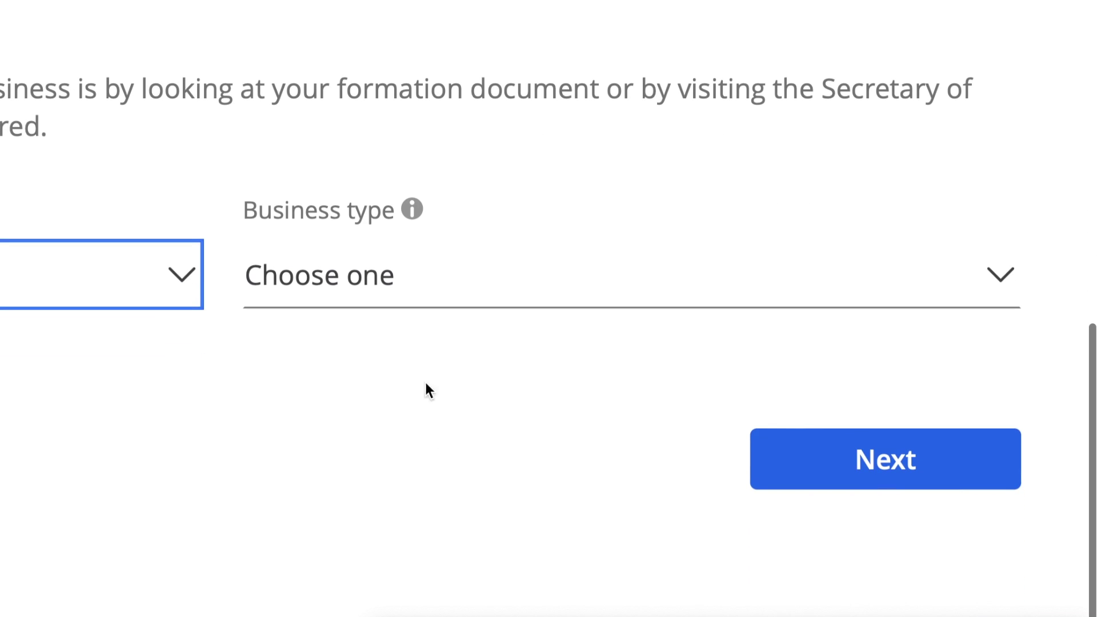
pyautogui.click(417, 274)
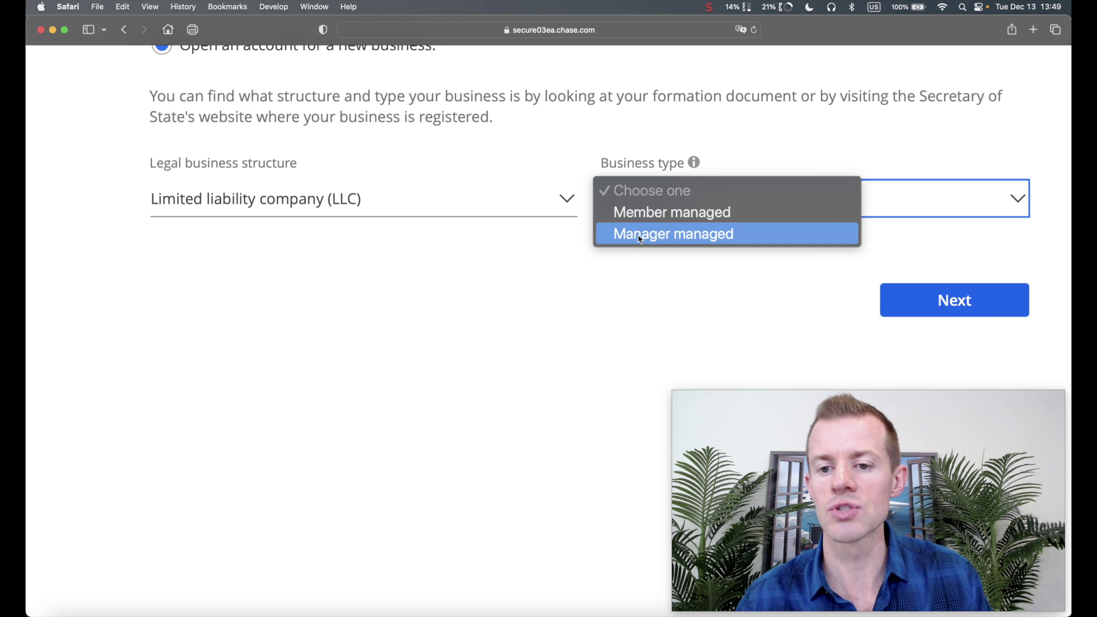
pyautogui.click(625, 214)
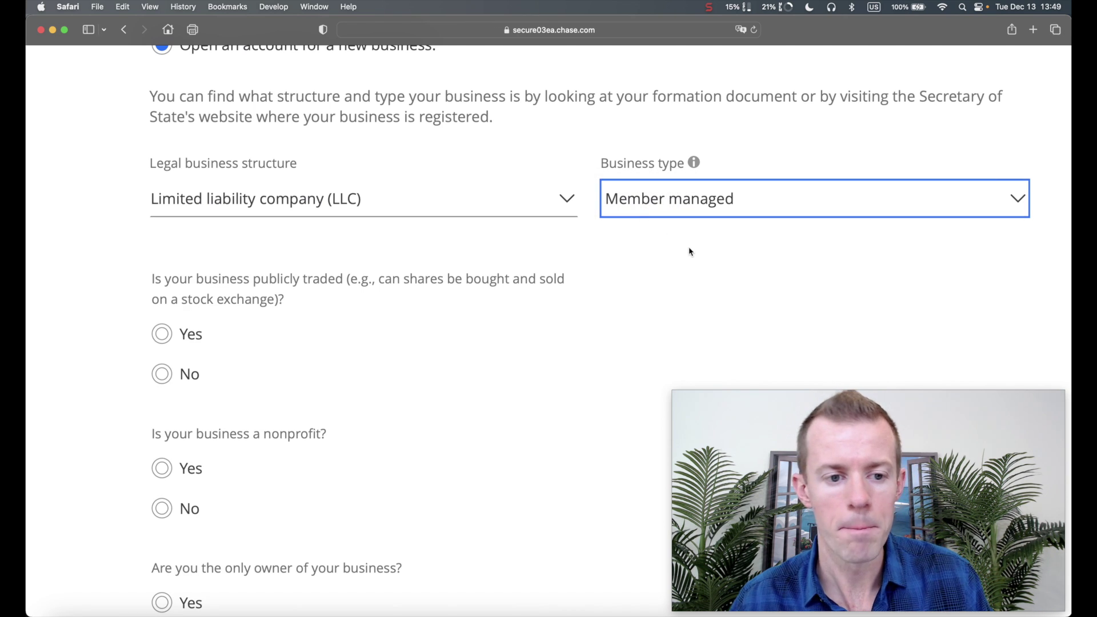
# Answer No to the business being publicly traded and No to it being a nonprofit
pyautogui.scroll(-5, 370, 329)
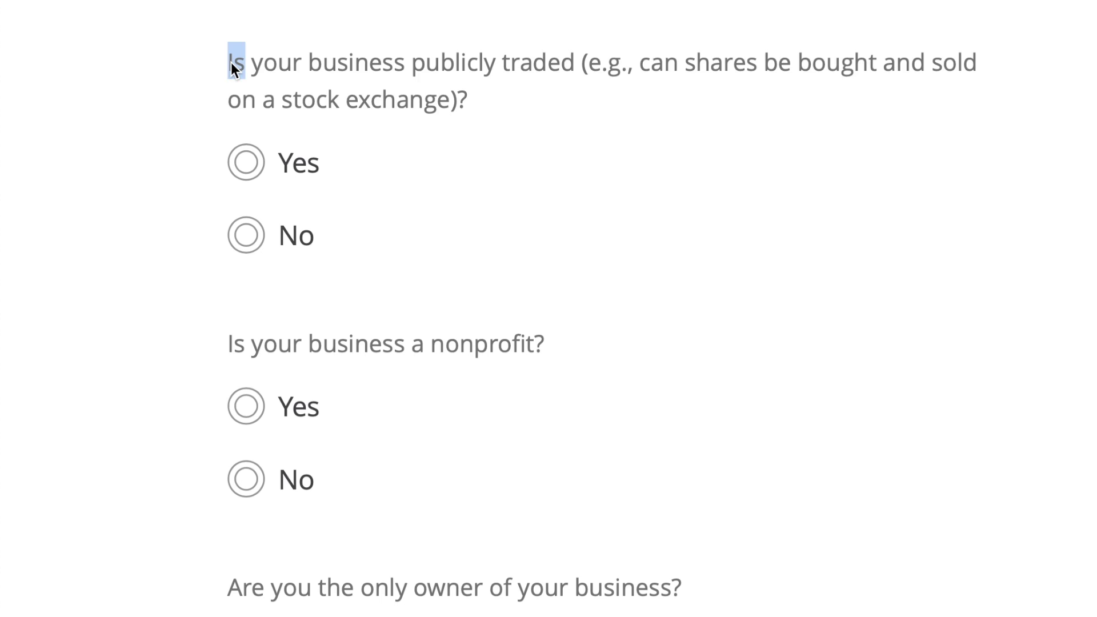
pyautogui.tripleClick(153, 93)
pyautogui.click(249, 237)
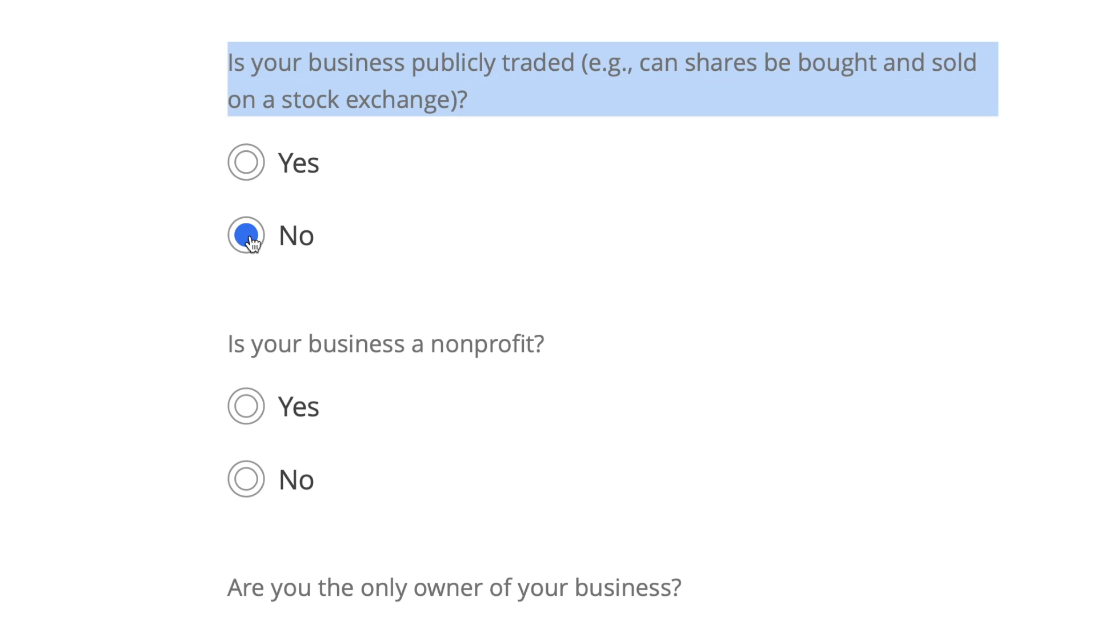
pyautogui.click(242, 489)
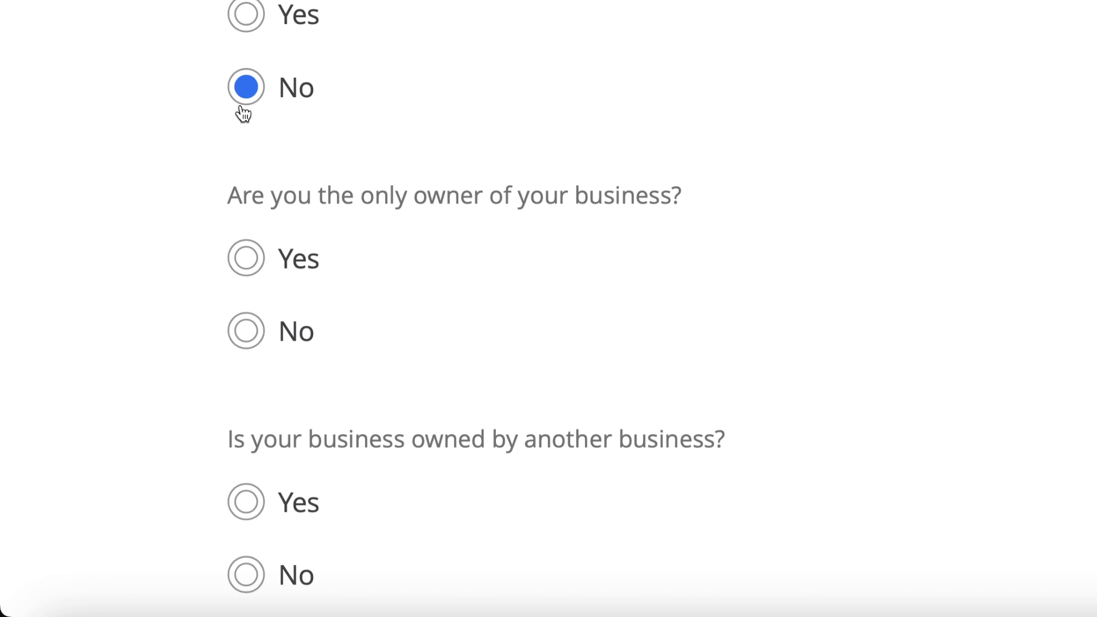
# Answer Yes to being the only owner and No to ownership by another business, and continue to the list of required information
pyautogui.click(245, 257)
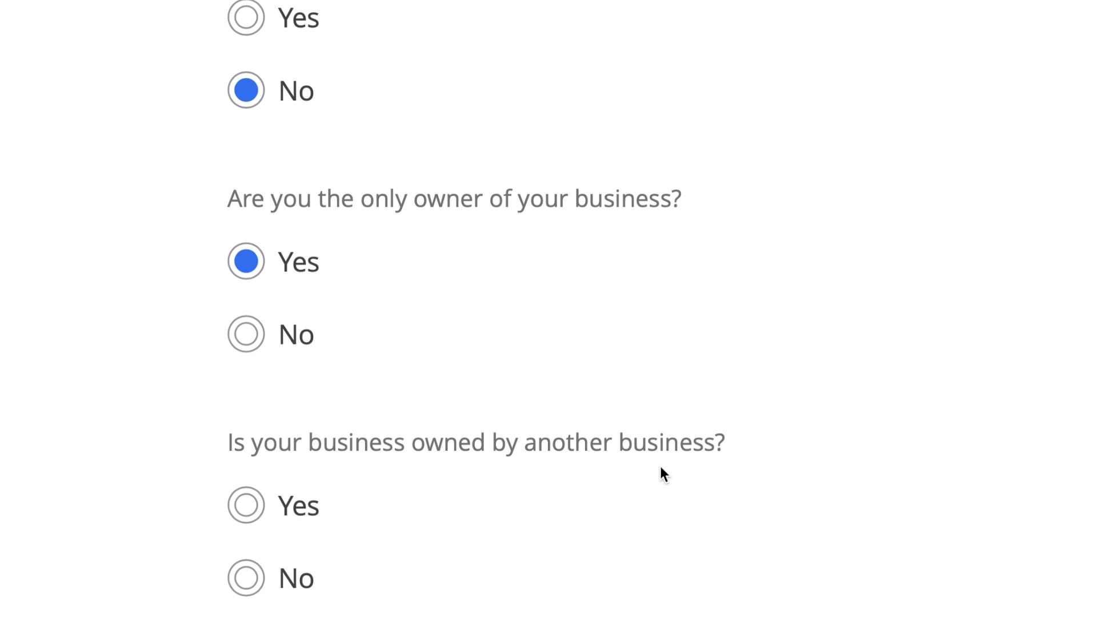
pyautogui.click(246, 580)
pyautogui.hscroll(10, 365, 396)
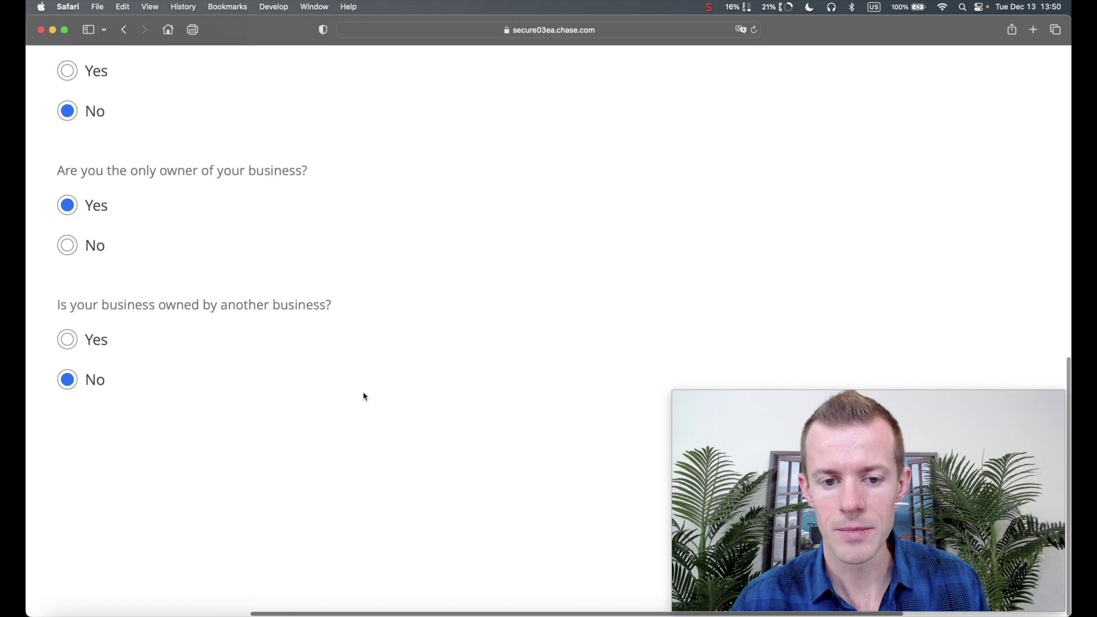
pyautogui.click(590, 467)
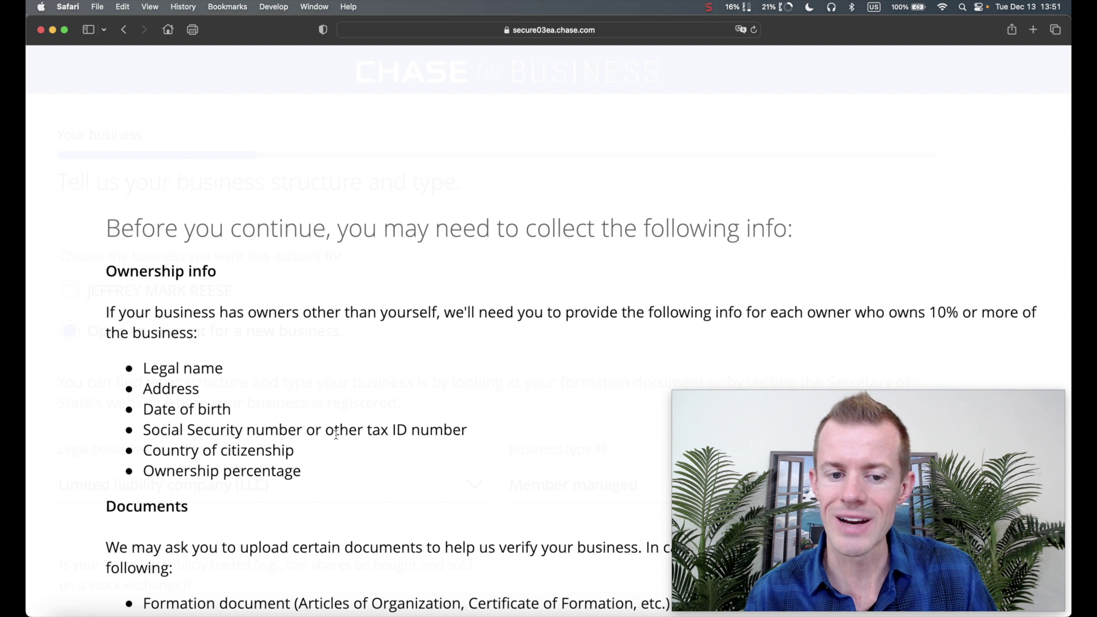
pyautogui.scroll(-10, 335, 434)
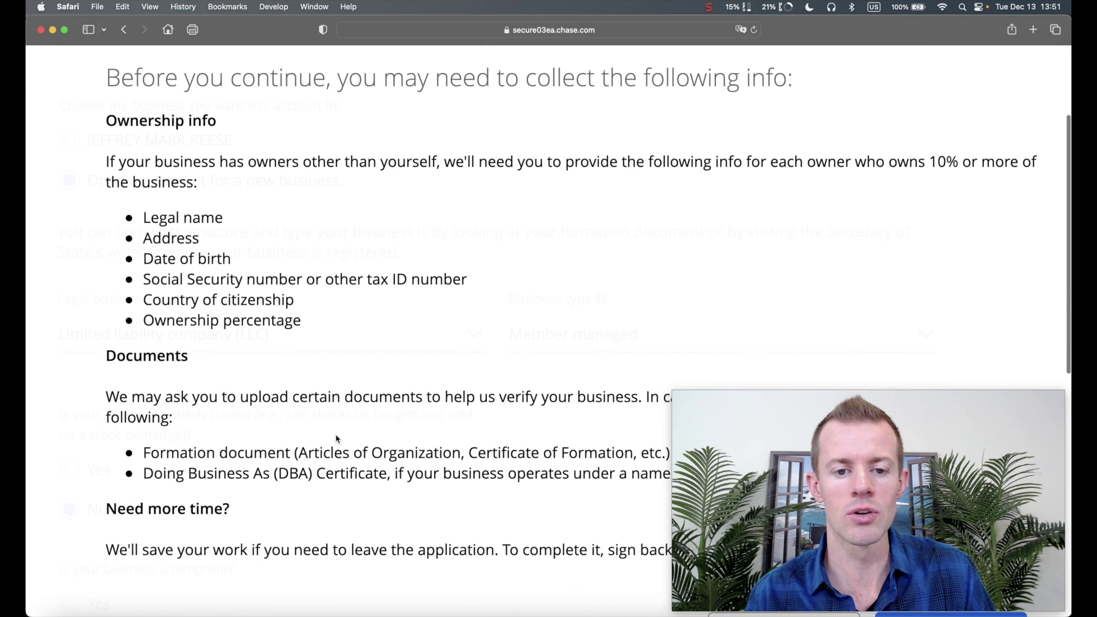
# Review the list of ownership info and formation documents needed for the application, and continue to the business details form
pyautogui.scroll(-3, 336, 434)
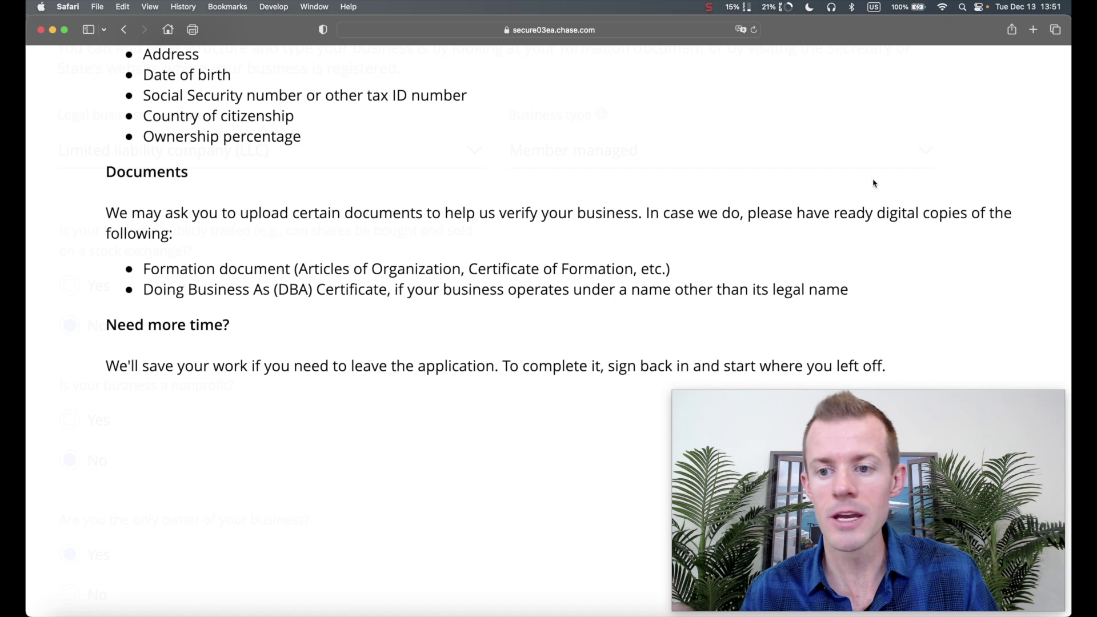
pyautogui.moveTo(144, 270); pyautogui.dragTo(672, 276)
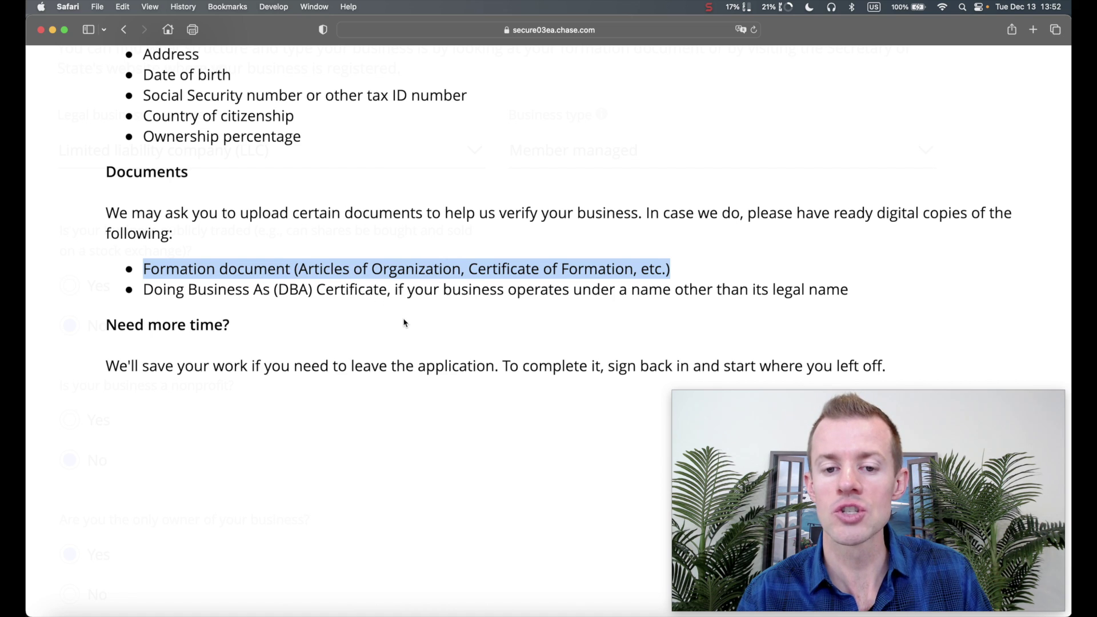
pyautogui.scroll(-1, 403, 322)
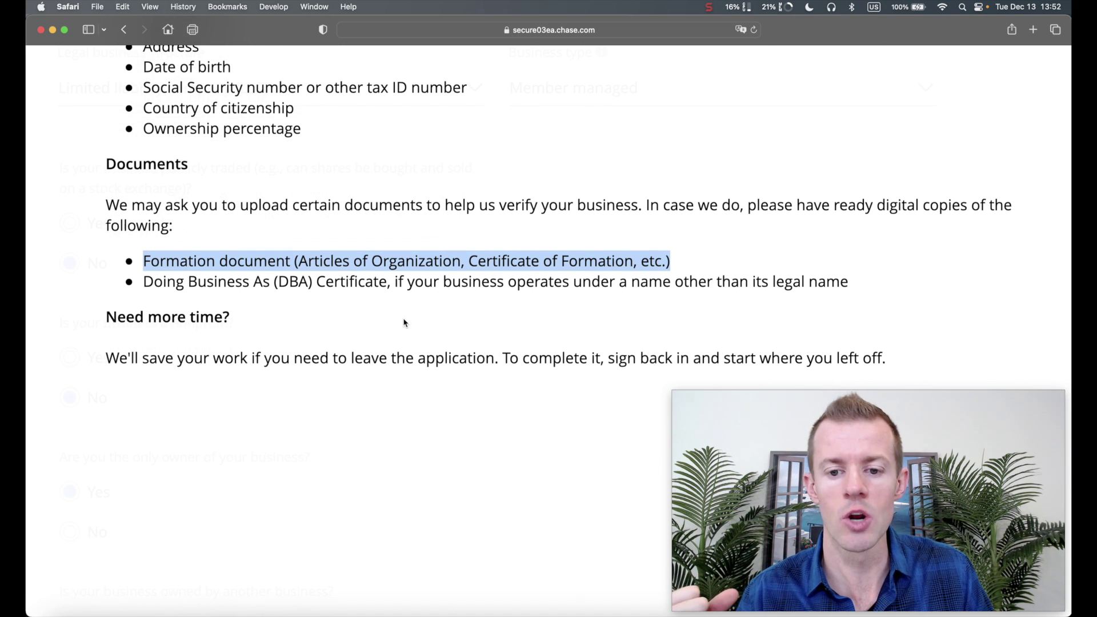
pyautogui.hscroll(5, 139, 377)
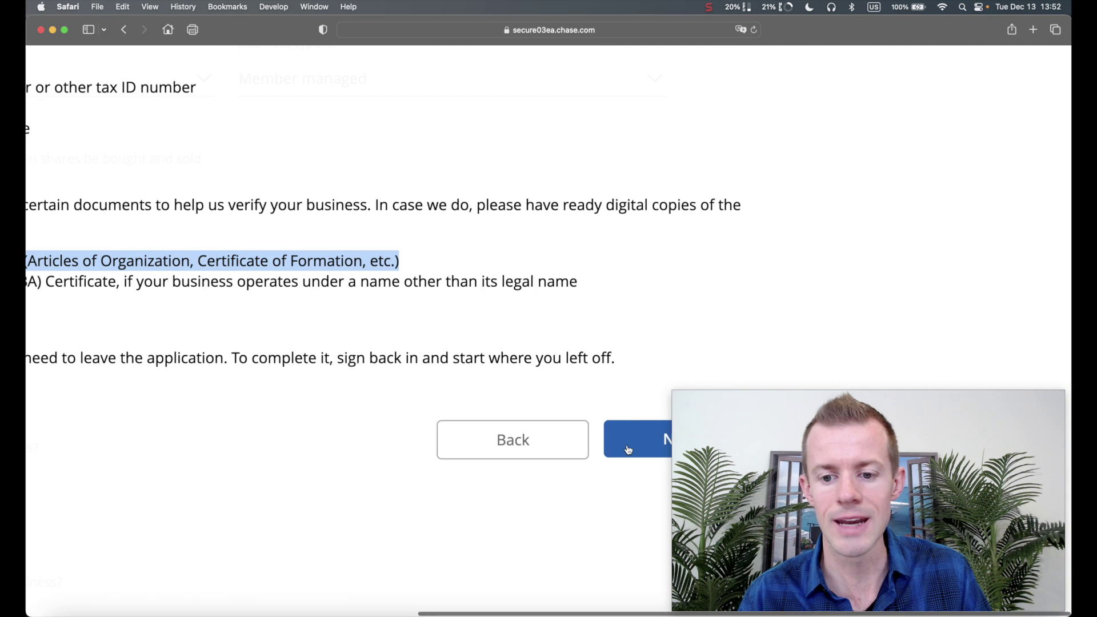
pyautogui.click(628, 450)
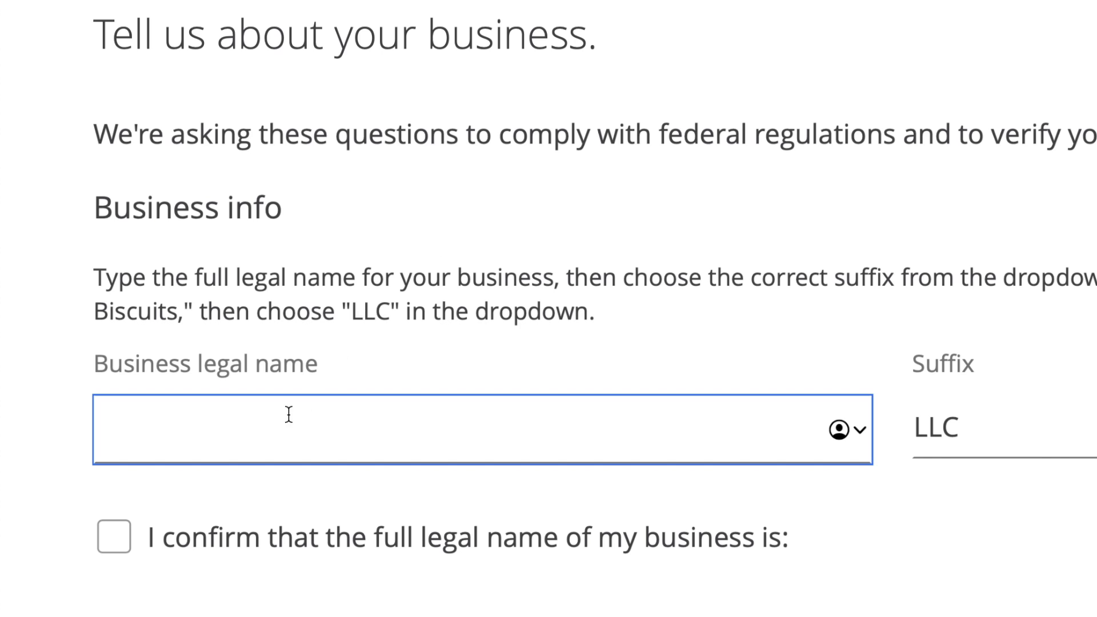
# Enter JMR MARKETING ENTERPRISES as the business legal name, keep the suffix LLC, and confirm the full legal name
pyautogui.write('J')
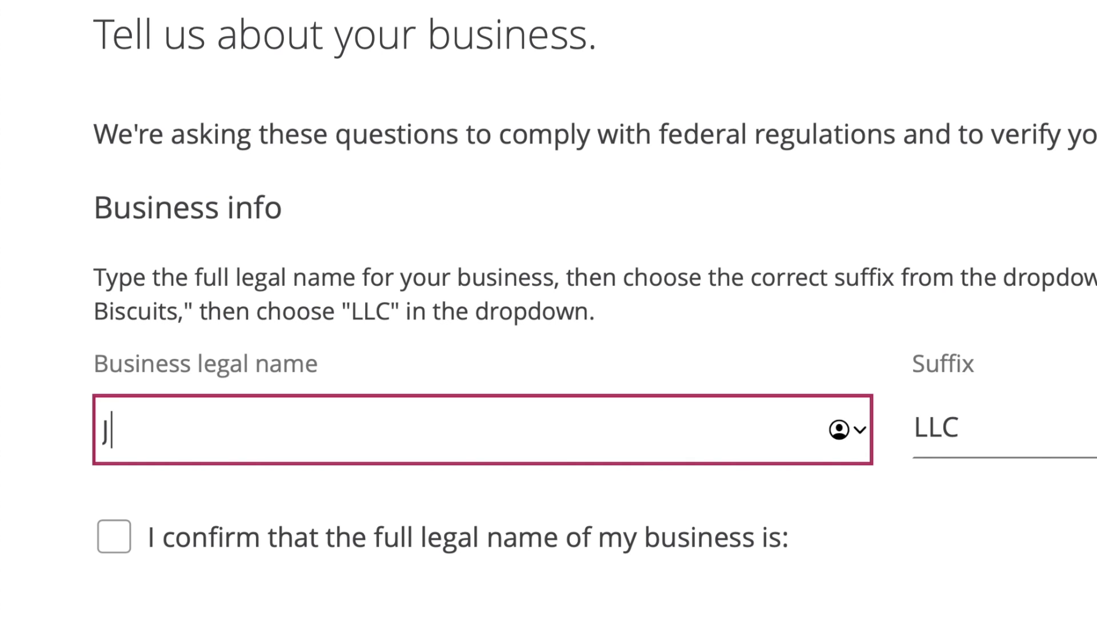
pyautogui.write('MR MARKETING EN')
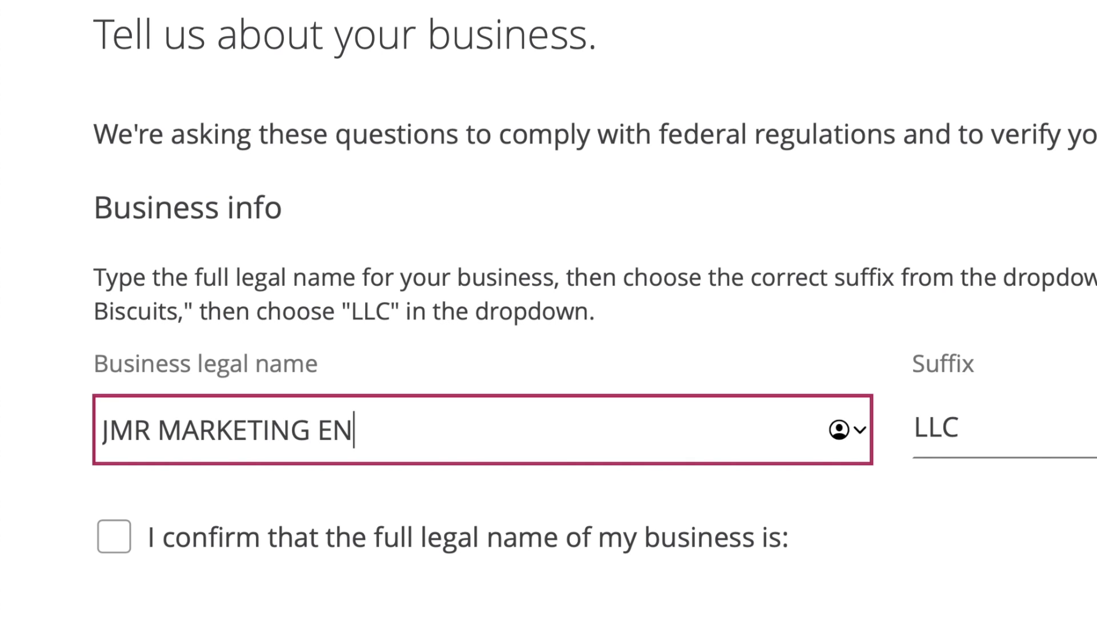
pyautogui.write('TERPRISES')
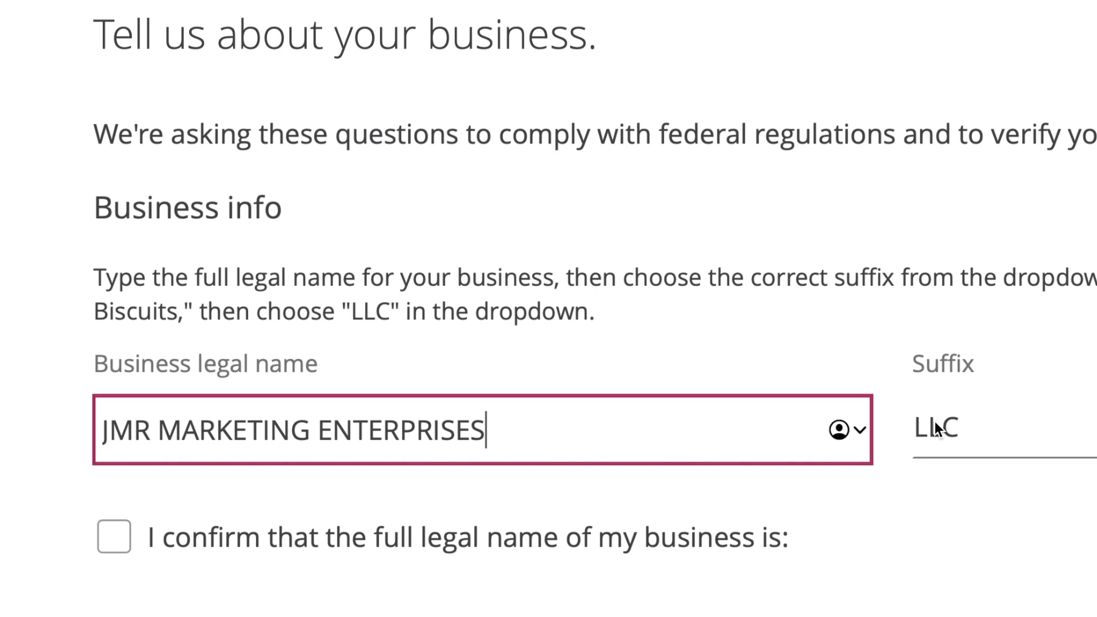
pyautogui.click(952, 440)
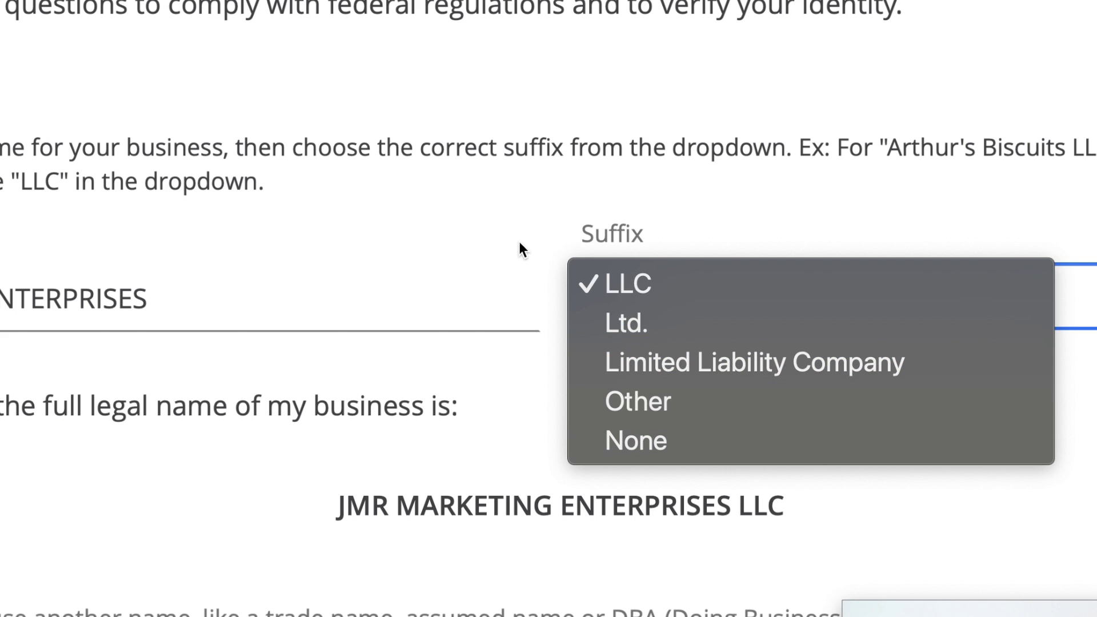
pyautogui.click(532, 180)
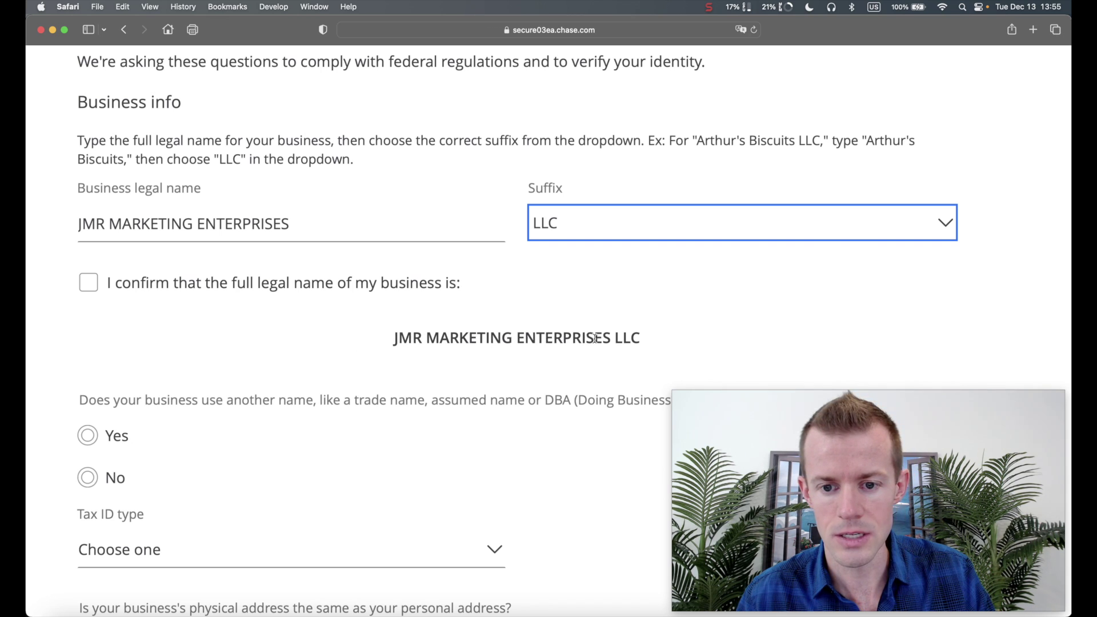
pyautogui.click(89, 282)
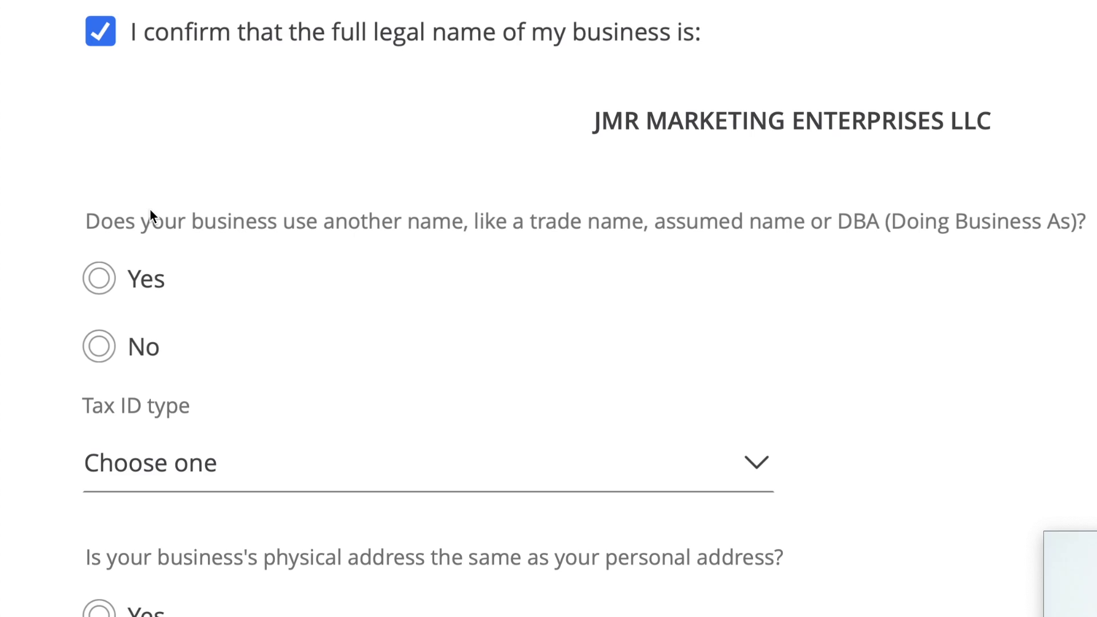
# Answer No to the business using another name or DBA, and set the tax ID type to Employer Identification Number (EIN)
pyautogui.tripleClick(120, 396)
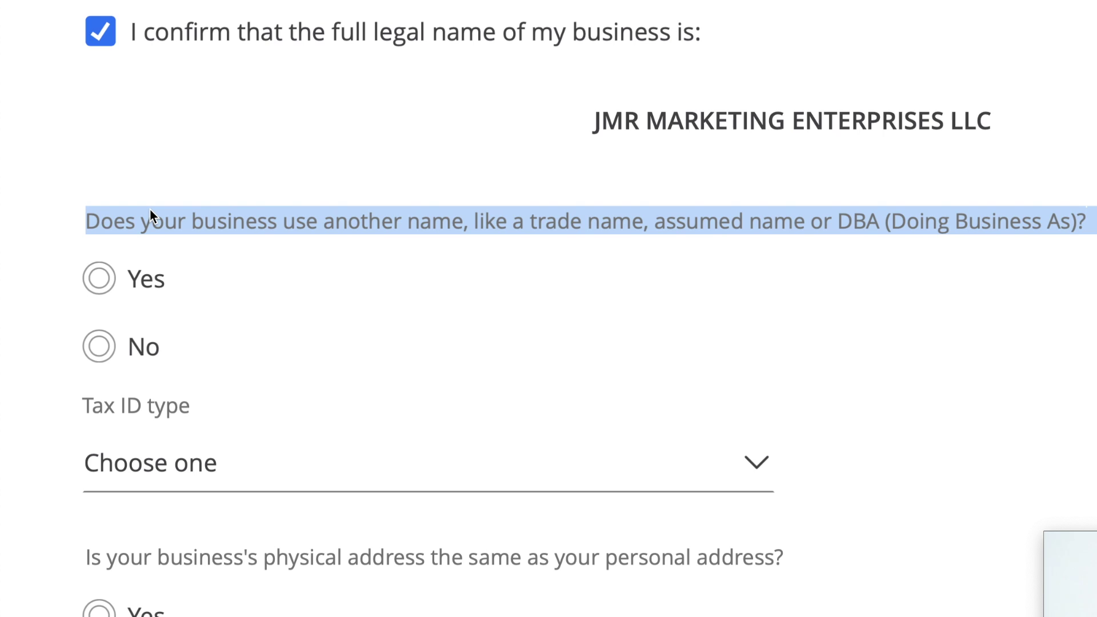
pyautogui.click(100, 346)
pyautogui.scroll(-2, 102, 348)
pyautogui.scroll(-1, 101, 346)
pyautogui.click(132, 283)
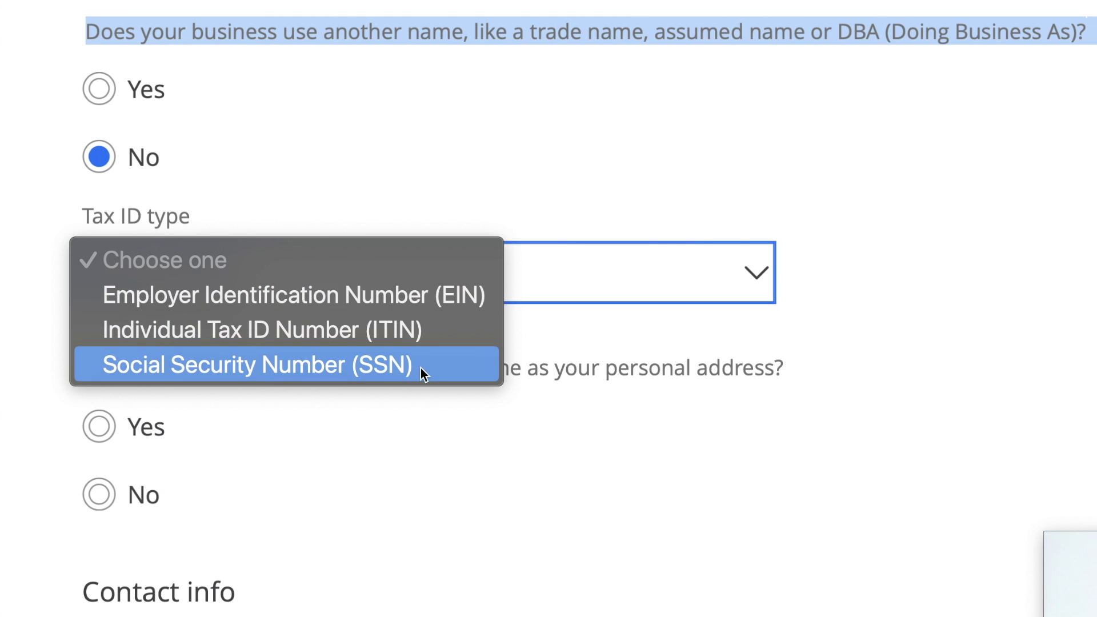
pyautogui.click(422, 303)
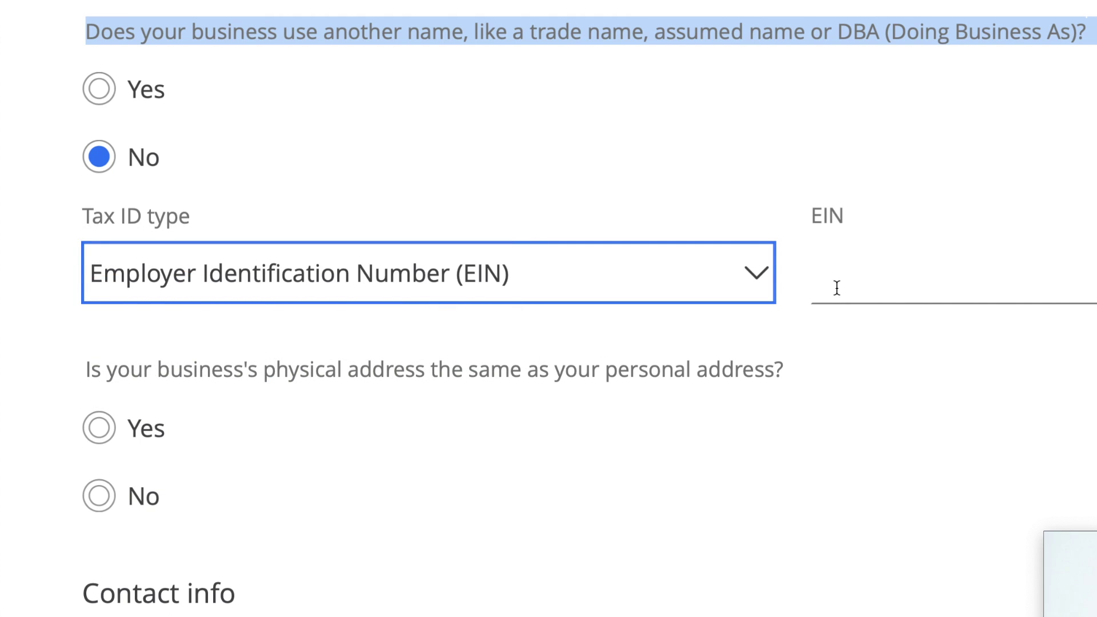
# Answer Yes to the business's physical address being the same as the personal address
pyautogui.scroll(-5, 96, 36)
pyautogui.tripleClick(96, 36)
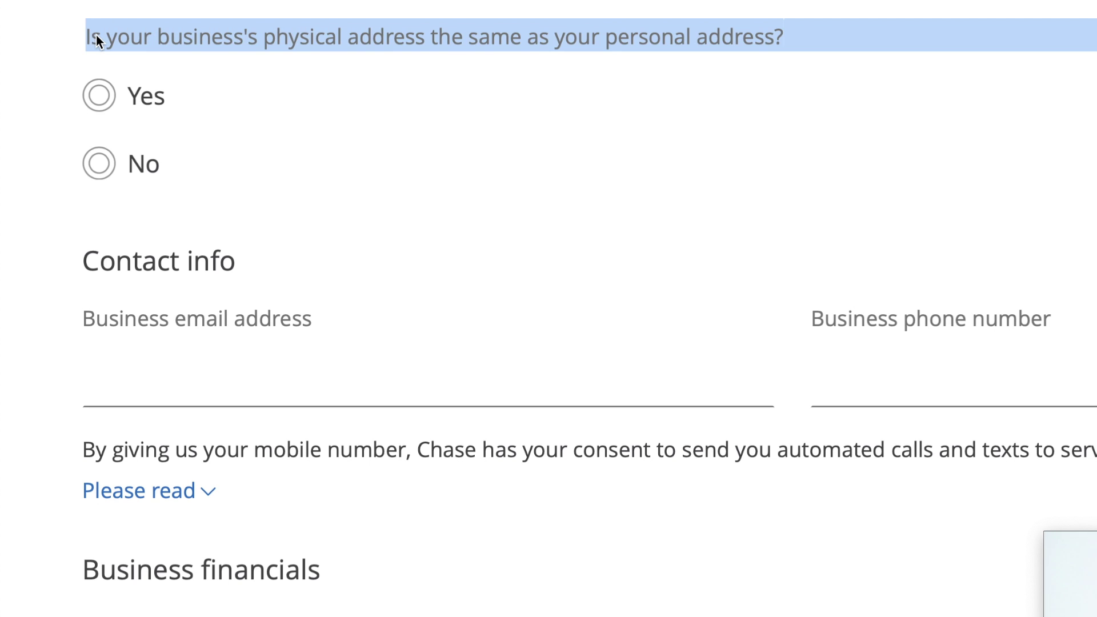
pyautogui.click(98, 101)
pyautogui.click(97, 169)
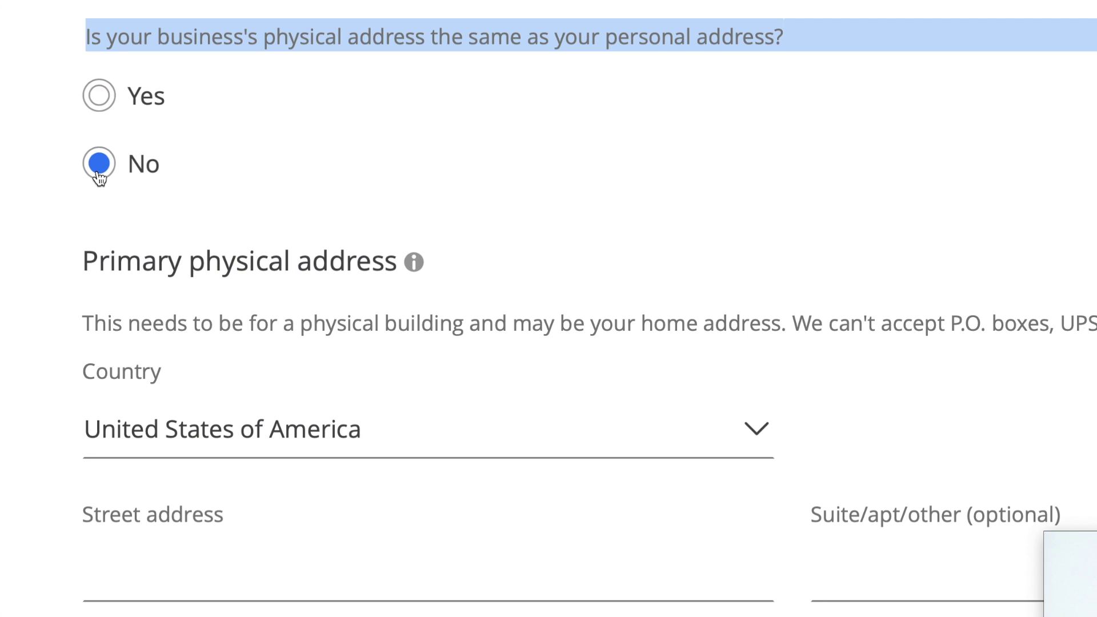
pyautogui.click(98, 96)
pyautogui.click(268, 116)
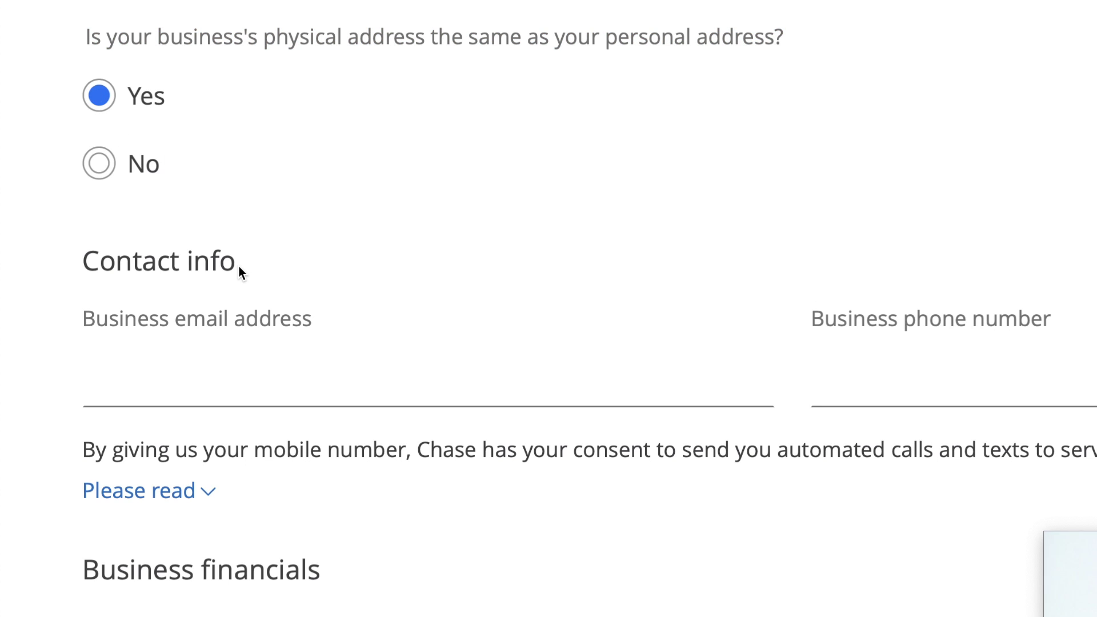
# Look over the contact info fields and the ranges offered for total estimated annual revenue
pyautogui.scroll(-3, 238, 265)
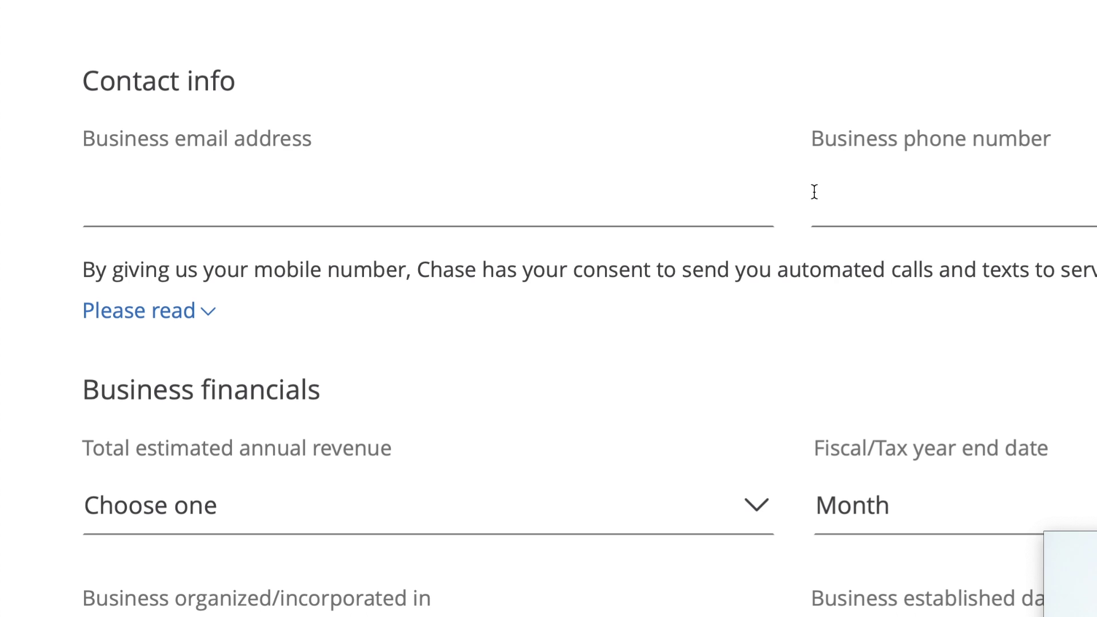
pyautogui.scroll(-3, 459, 77)
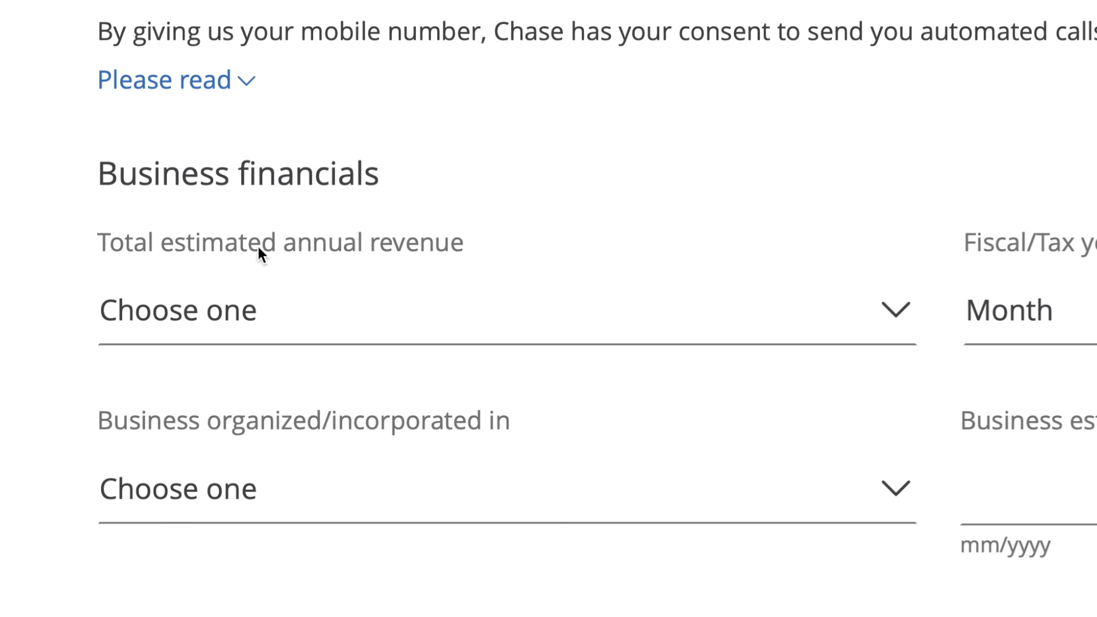
pyautogui.click(214, 245)
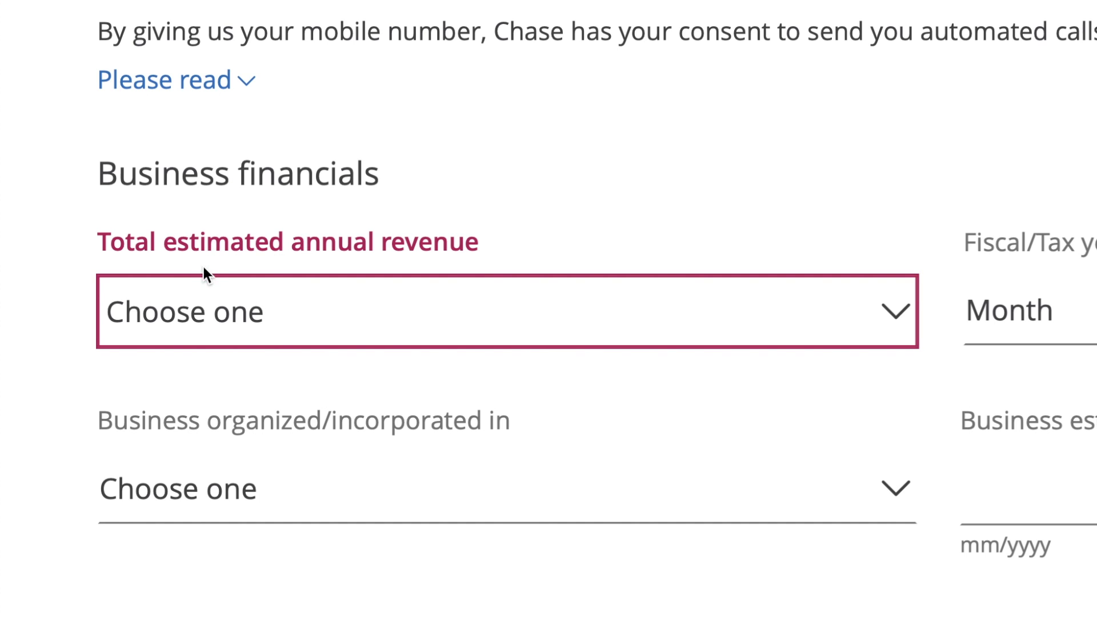
pyautogui.click(197, 291)
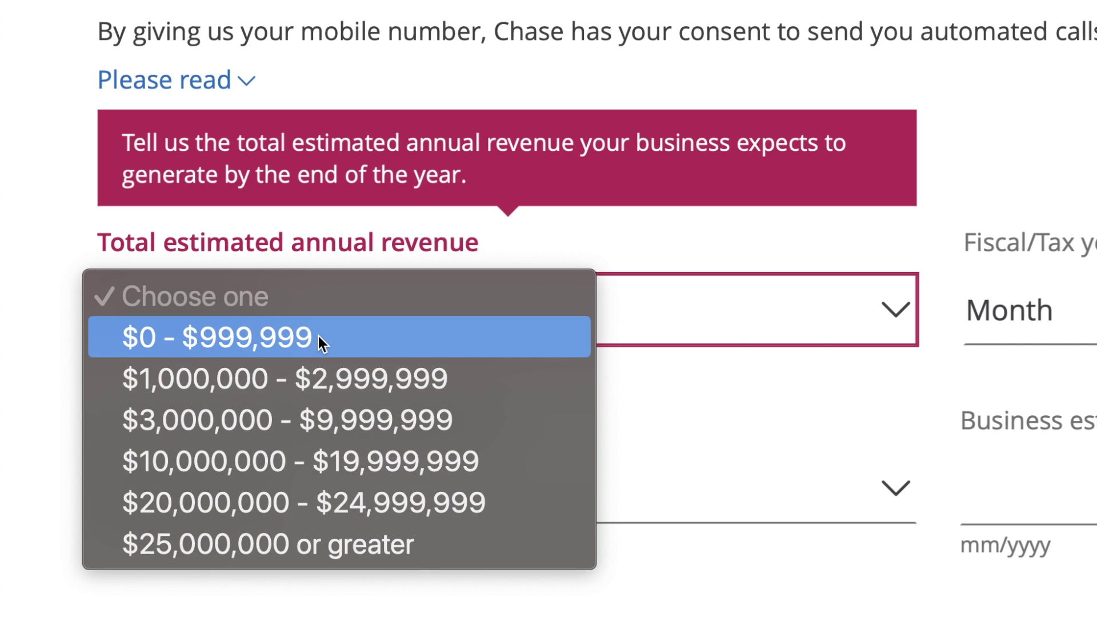
pyautogui.click(679, 229)
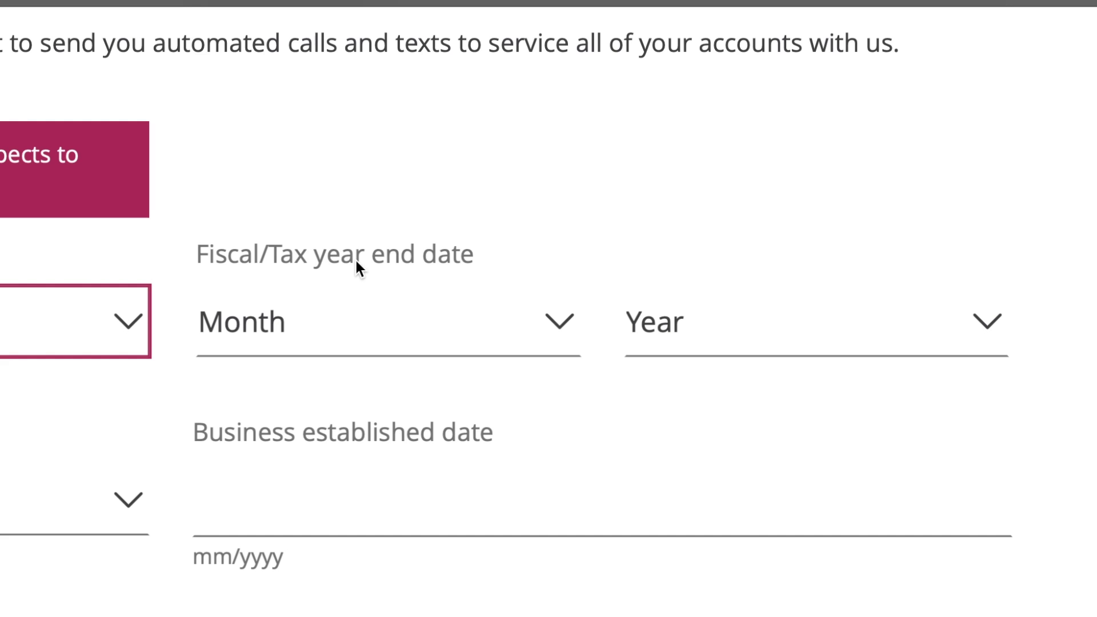
# Set the fiscal/tax year end date to Dec 2022 and check the options for where the business is organized
pyautogui.click(391, 323)
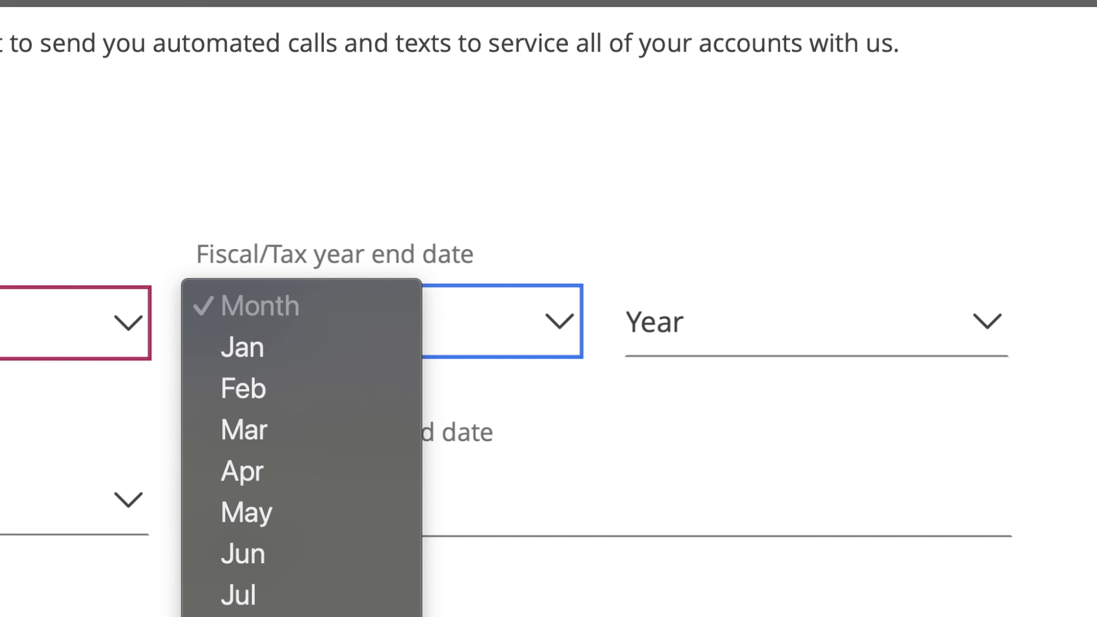
pyautogui.click(243, 612)
pyautogui.click(711, 321)
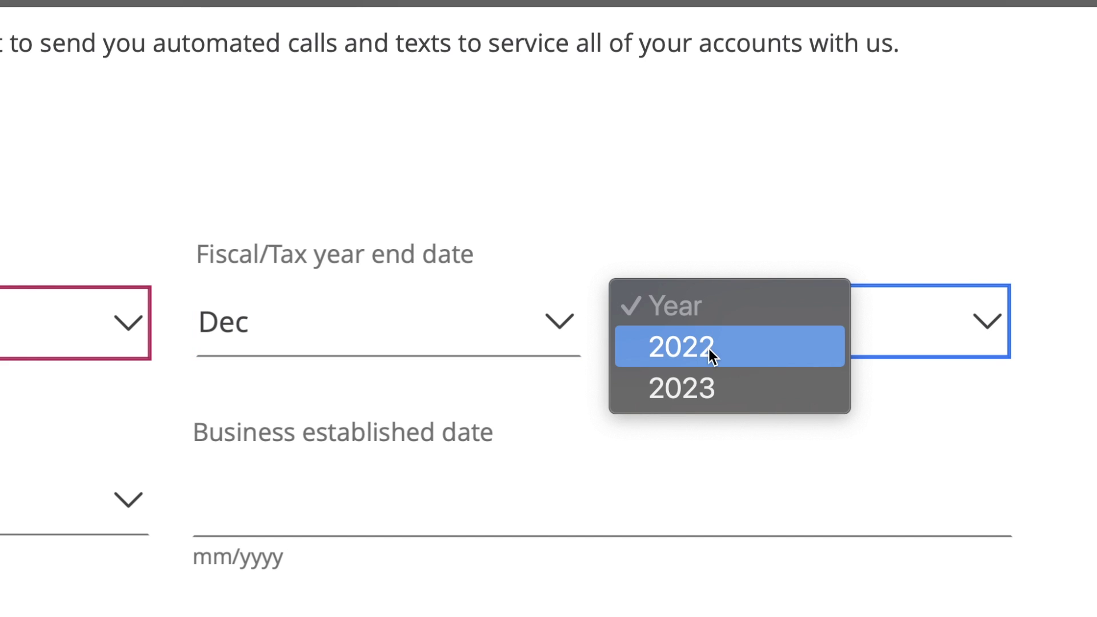
pyautogui.click(709, 349)
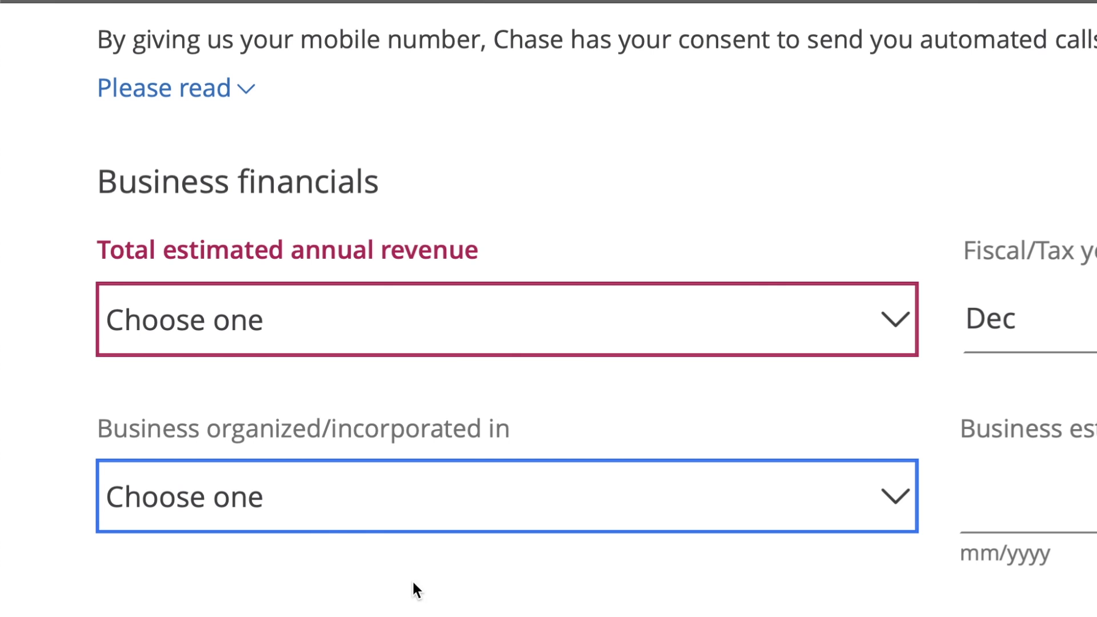
pyautogui.click(379, 471)
pyautogui.click(697, 605)
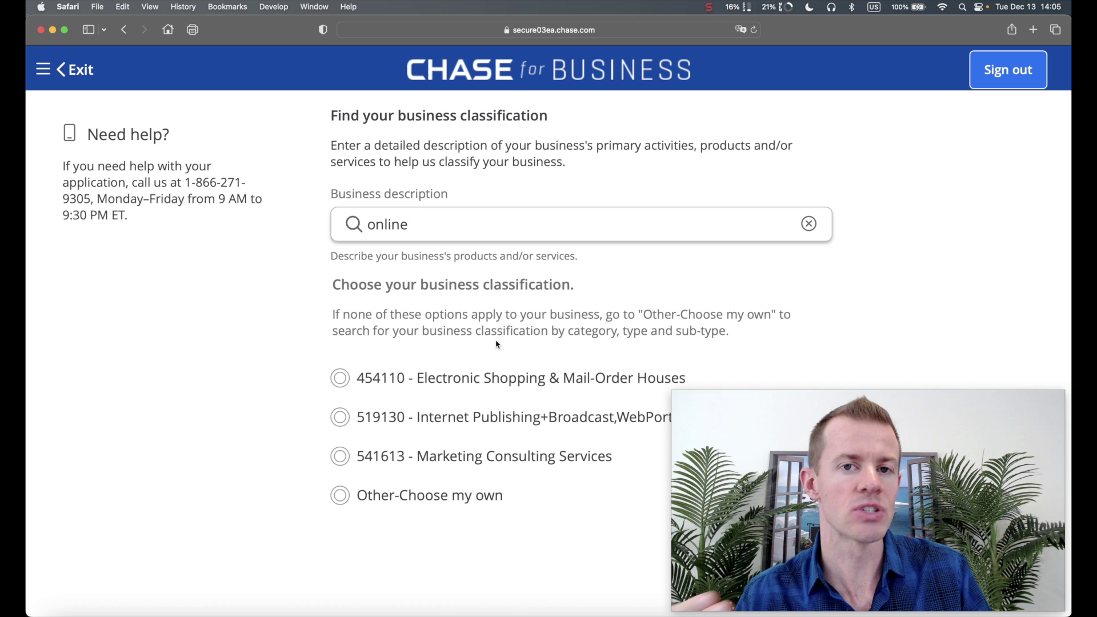
# Choose 519130 - Internet Publishing+Broadcast,WebPortal as the business classification and continue to the additional business details
pyautogui.scroll(-3, 497, 343)
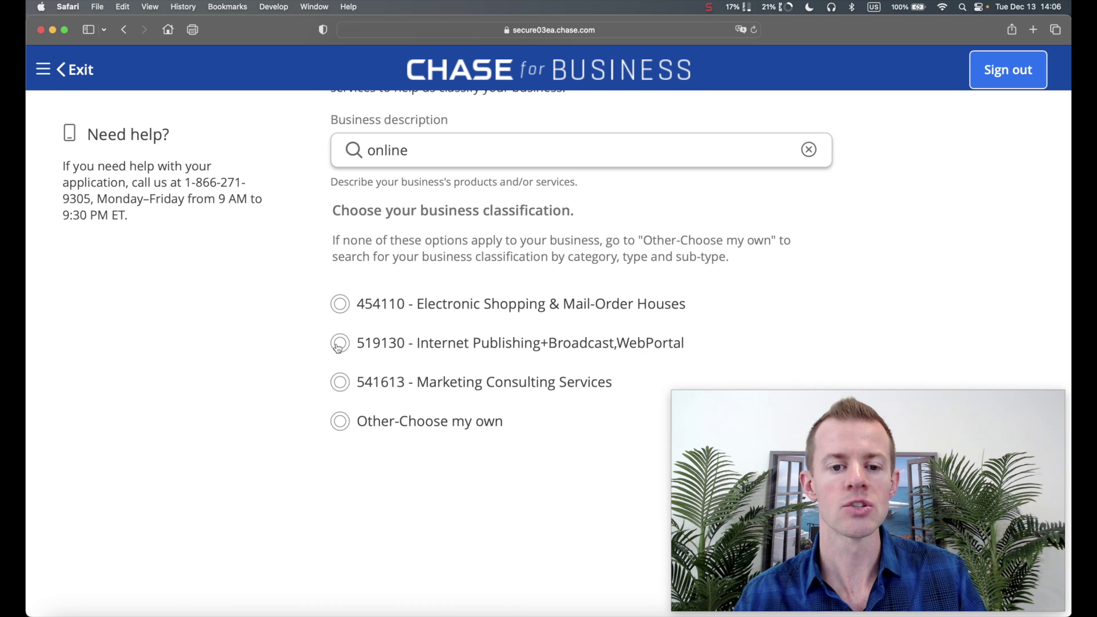
pyautogui.scroll(-1, 497, 377)
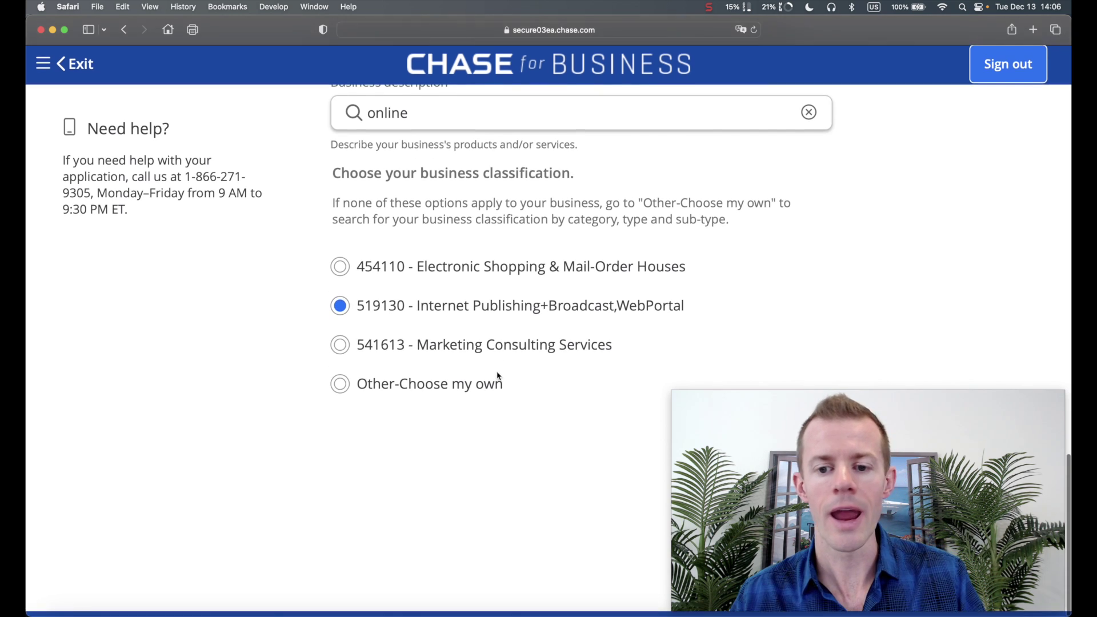
pyautogui.moveTo(843, 428); pyautogui.dragTo(226, 406)
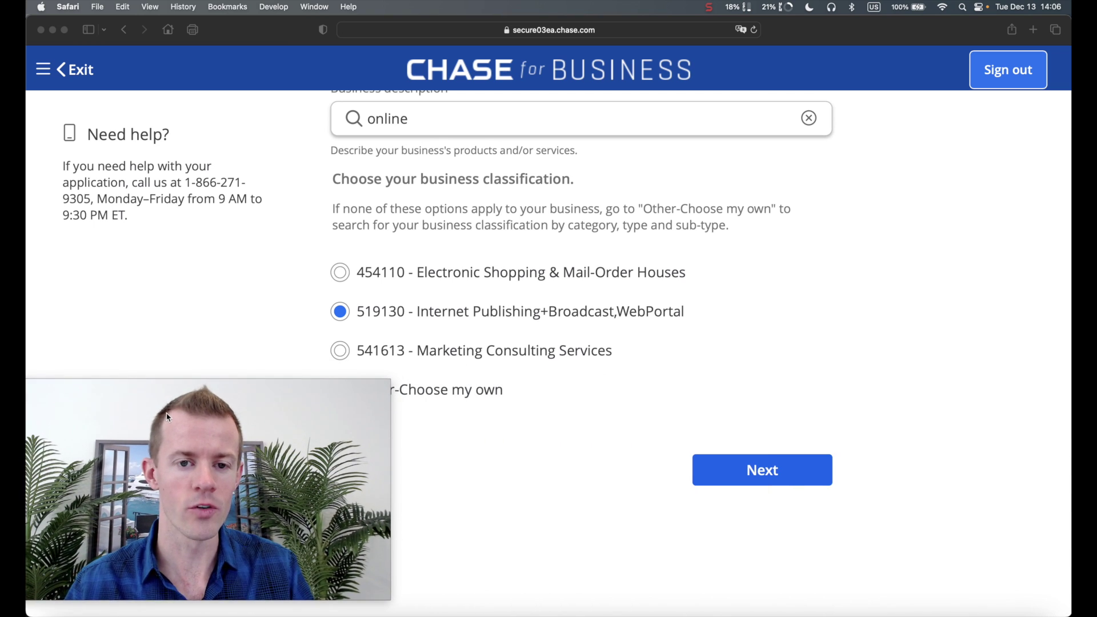
pyautogui.click(758, 472)
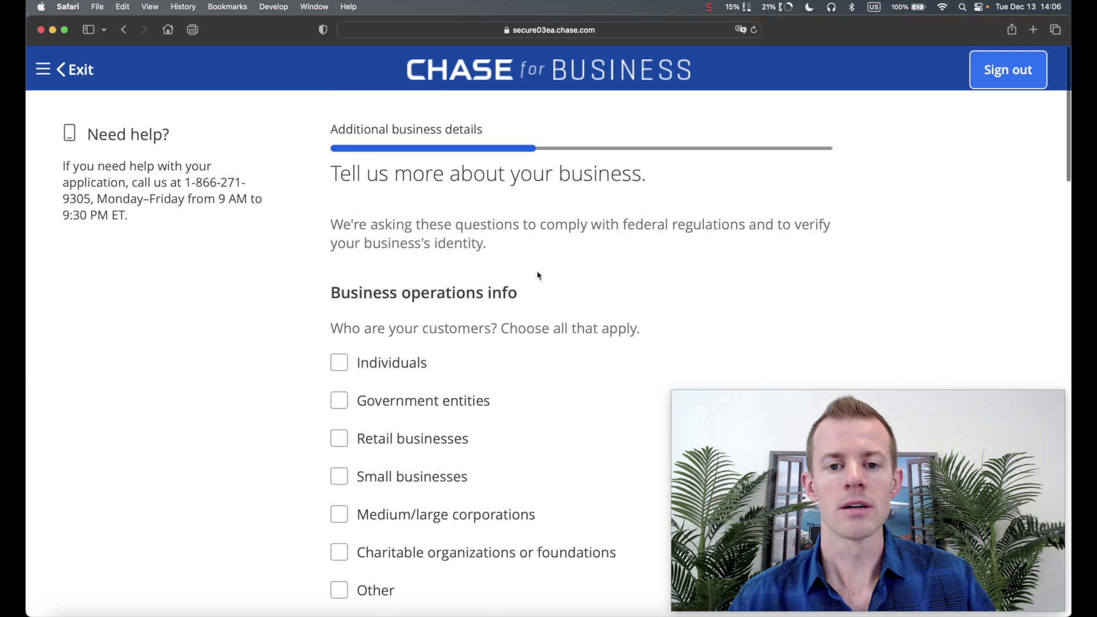
# Select Individuals as the business's customers, and review the operating location, source of funds and cash flow questions
pyautogui.scroll(-5, 537, 276)
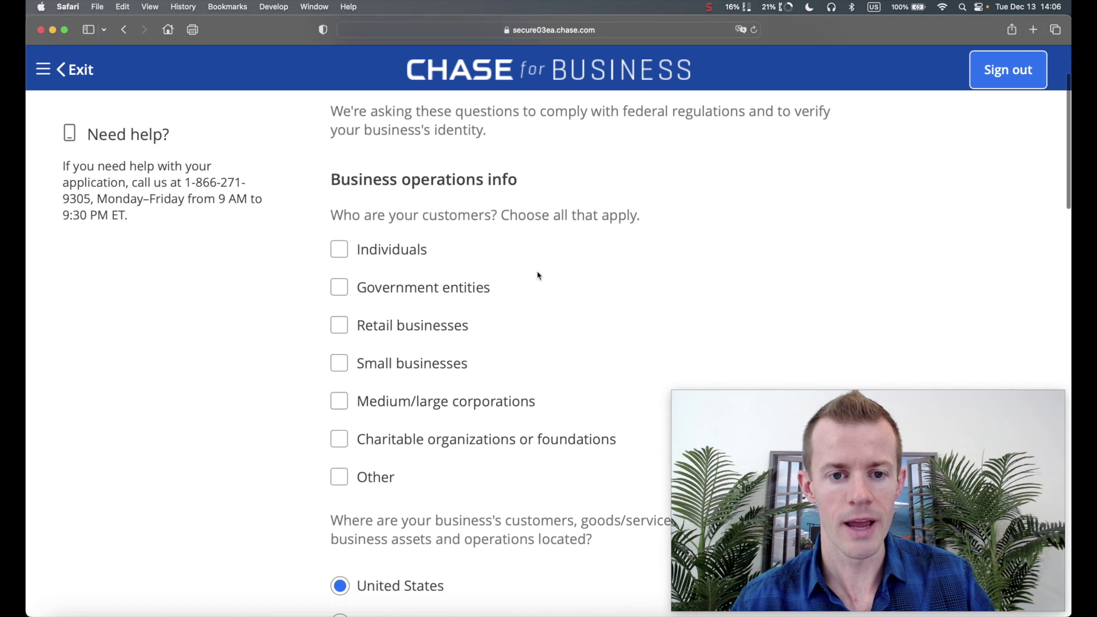
pyautogui.scroll(-1, 536, 276)
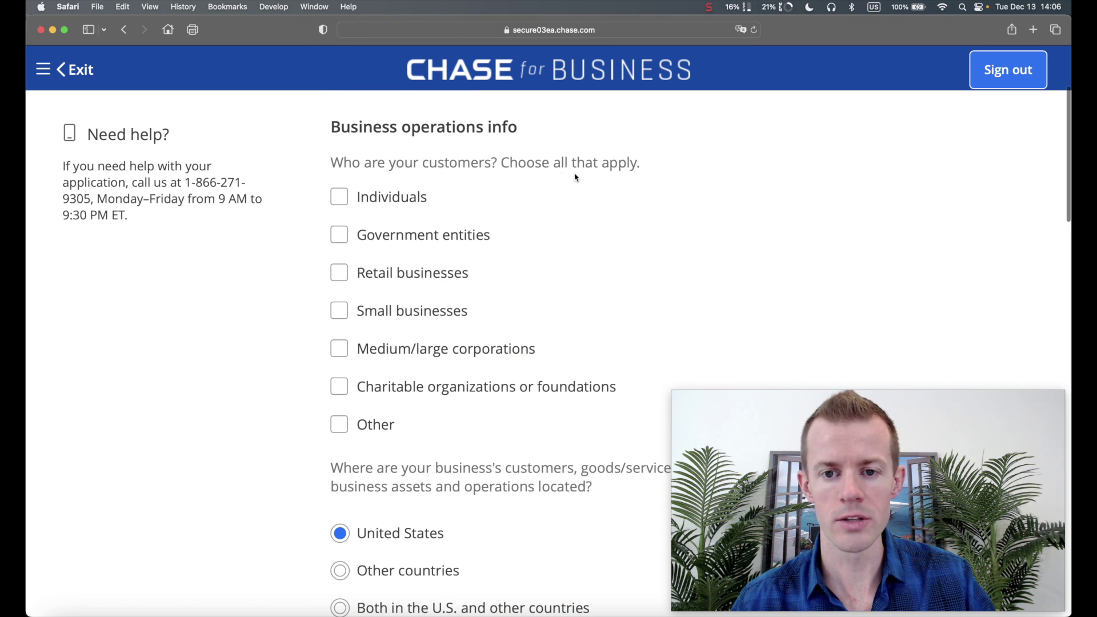
pyautogui.click(338, 200)
pyautogui.scroll(-5, 465, 416)
pyautogui.scroll(-2, 465, 419)
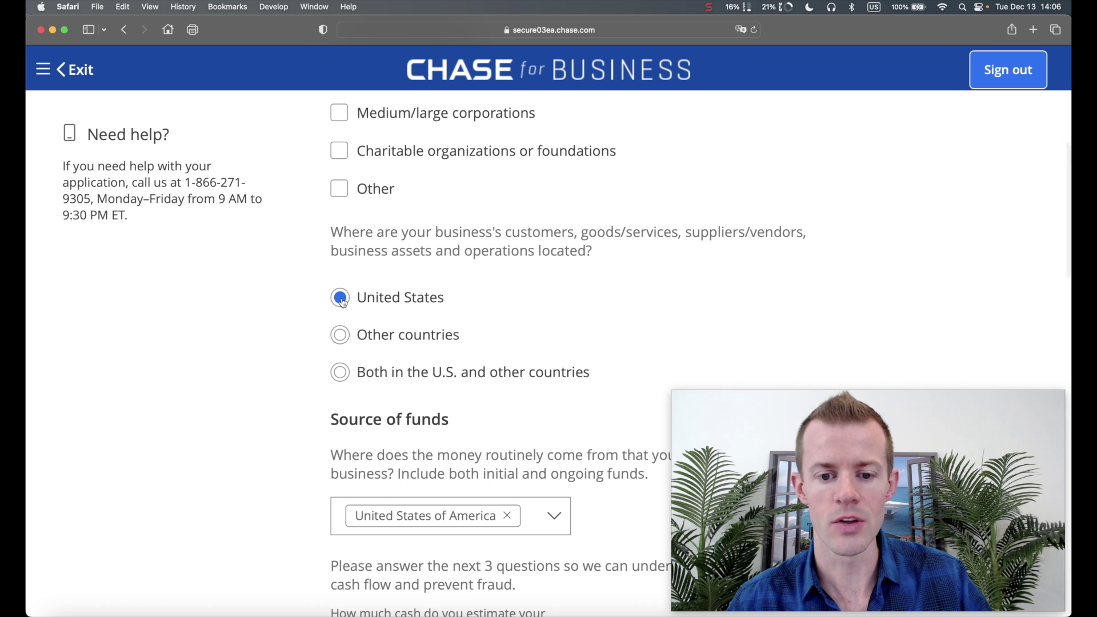
pyautogui.scroll(-5, 341, 301)
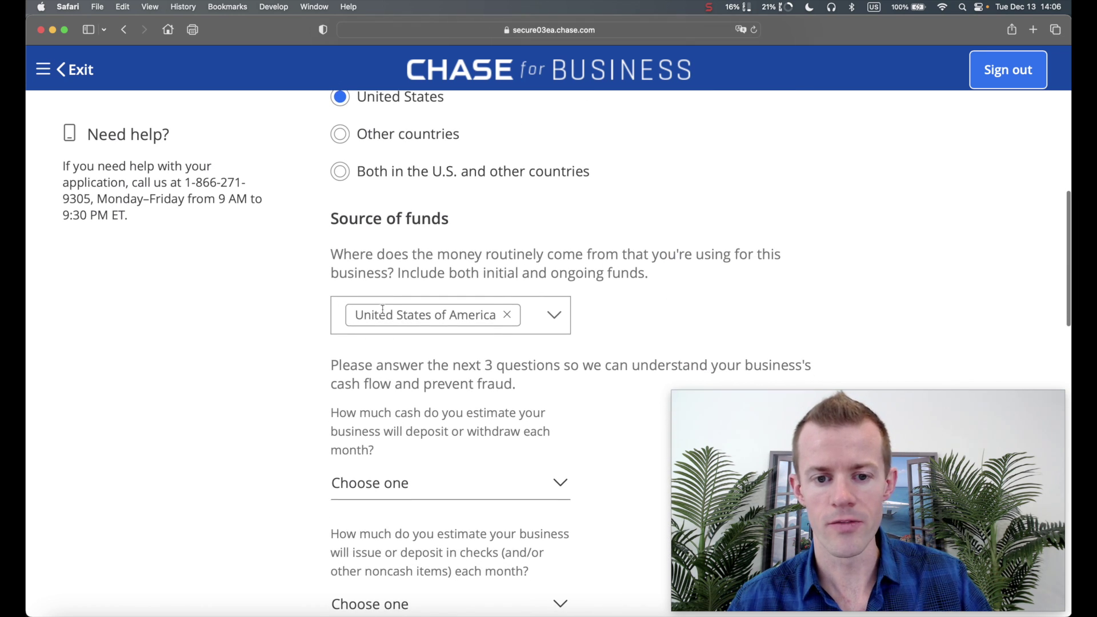
pyautogui.scroll(-6, 516, 326)
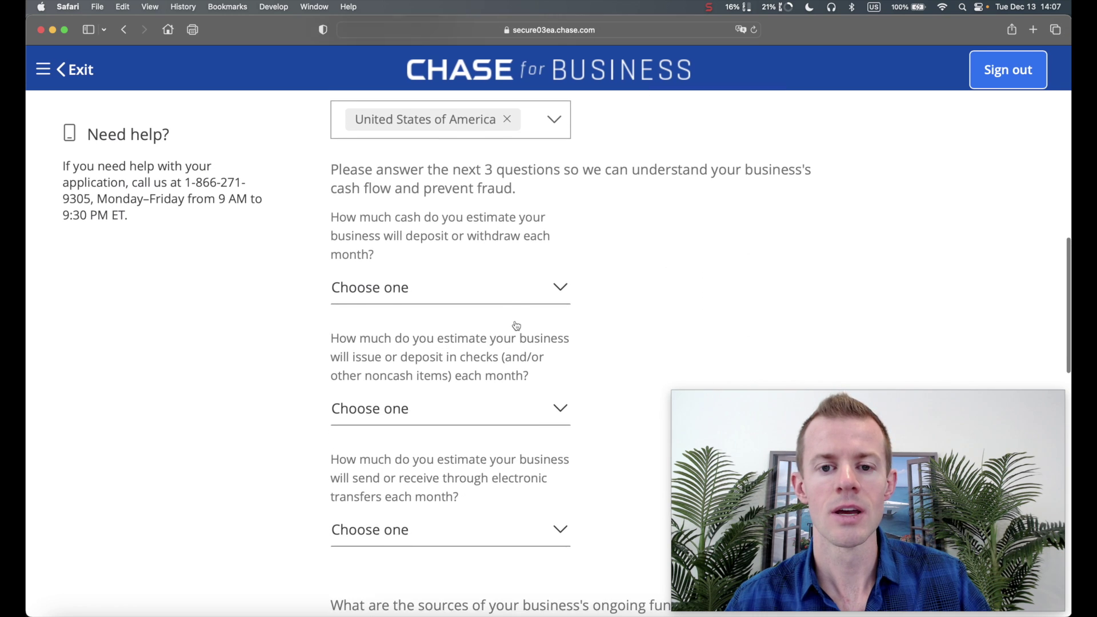
# Check the ranges offered for the business's monthly cash, checks and electronic transfers without choosing any
pyautogui.scroll(-1, 517, 323)
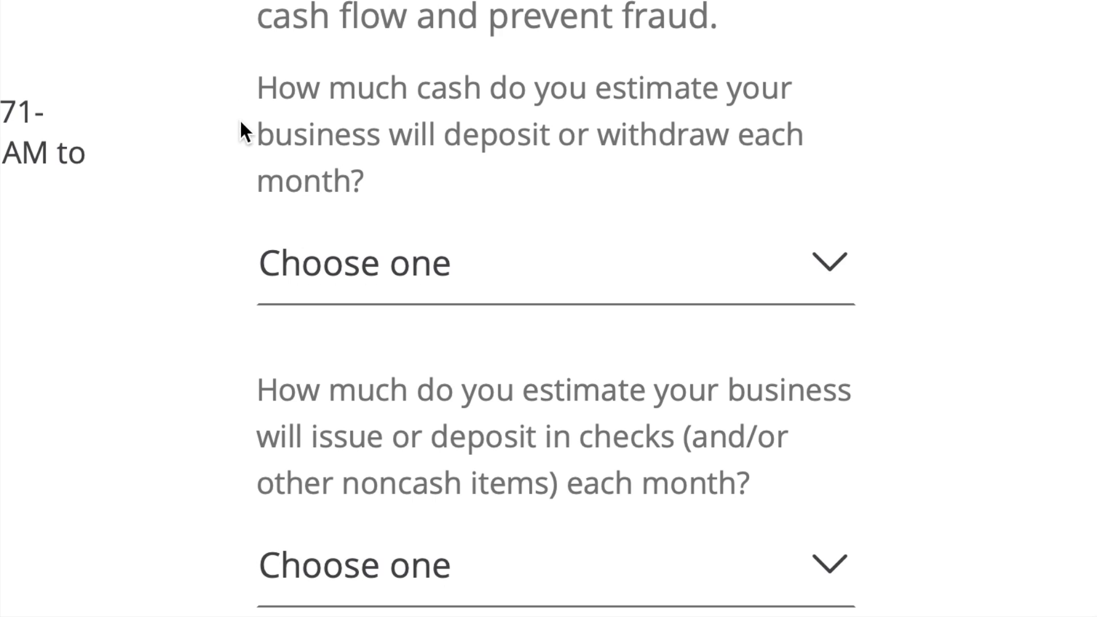
pyautogui.click(462, 246)
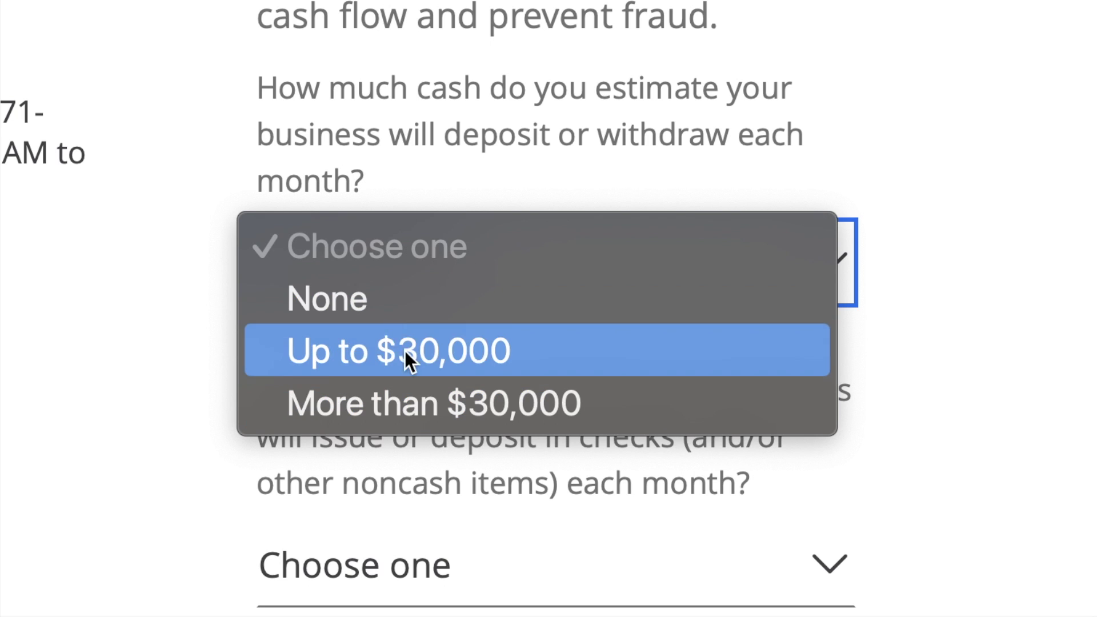
pyautogui.click(22, 369)
pyautogui.scroll(-5, 227, 108)
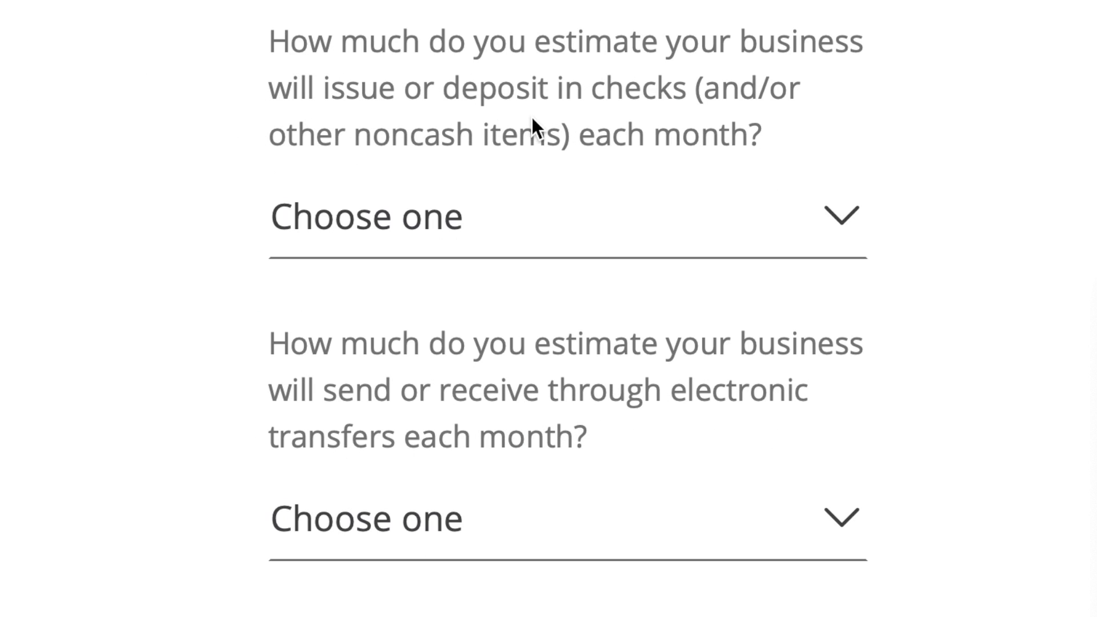
pyautogui.click(587, 229)
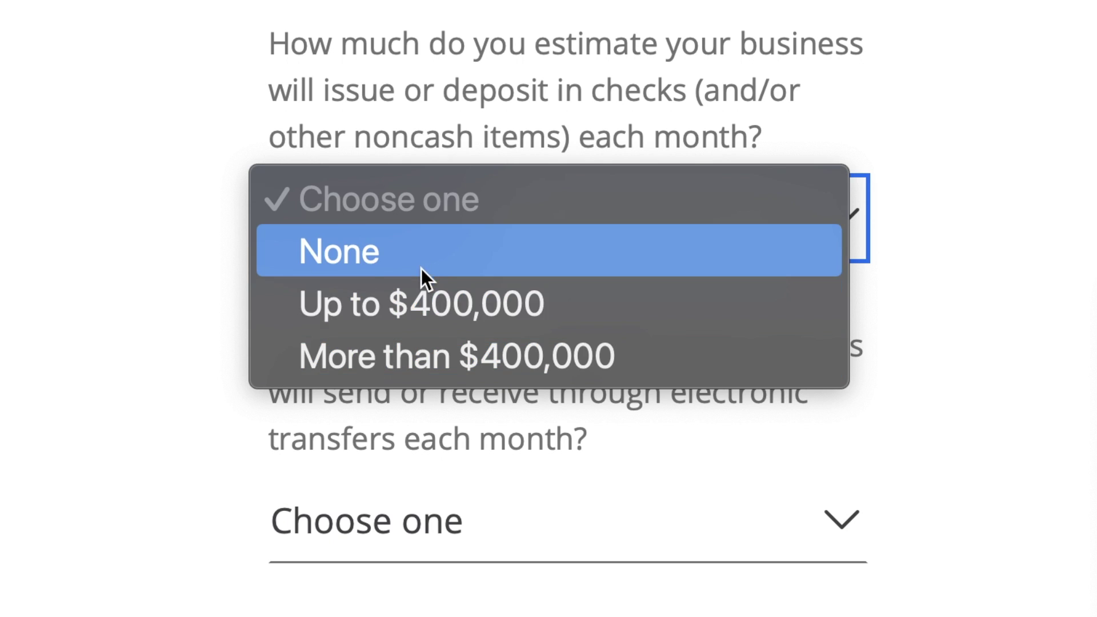
pyautogui.click(67, 311)
pyautogui.scroll(-4, 145, 104)
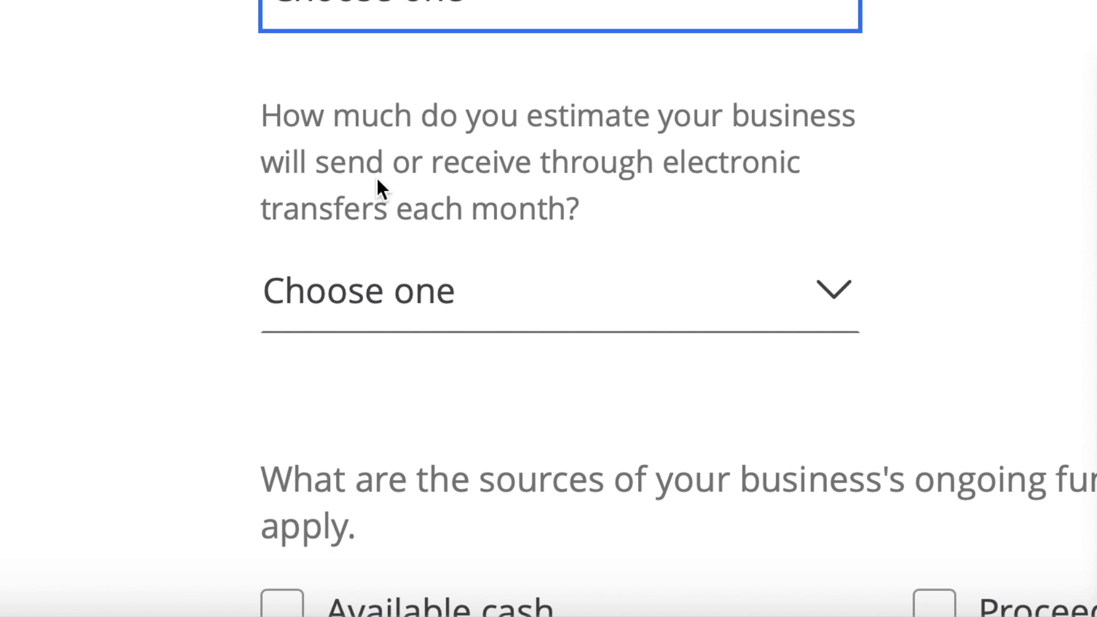
pyautogui.click(416, 296)
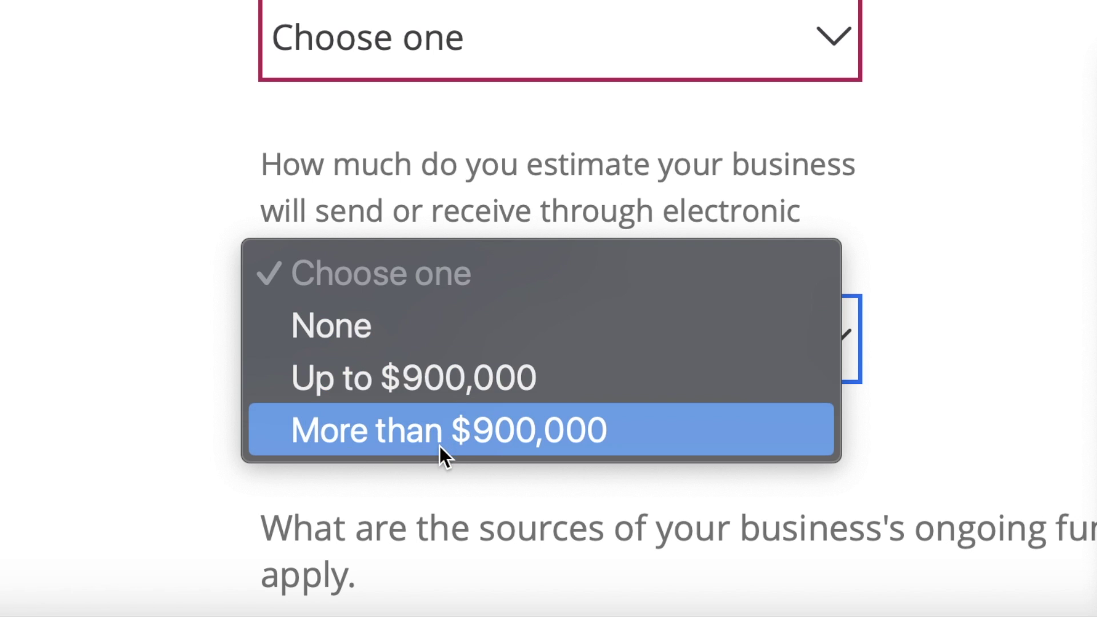
pyautogui.click(74, 191)
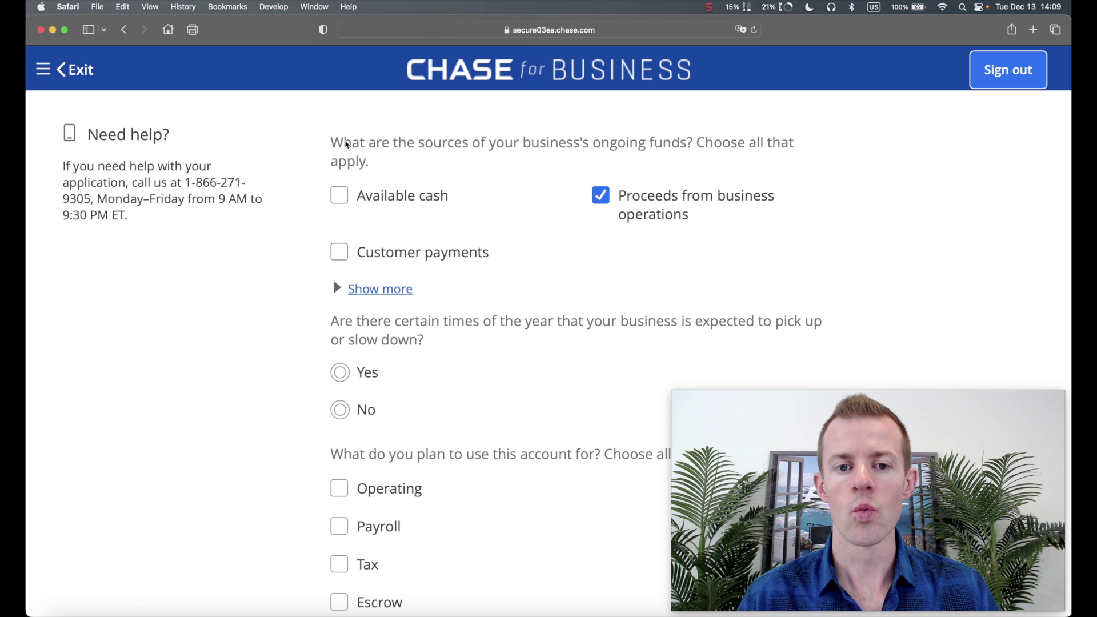
# Expand the full list of ongoing funds sources and add Available cash, Customer payments and Internal transfer to the selection
pyautogui.tripleClick(346, 144)
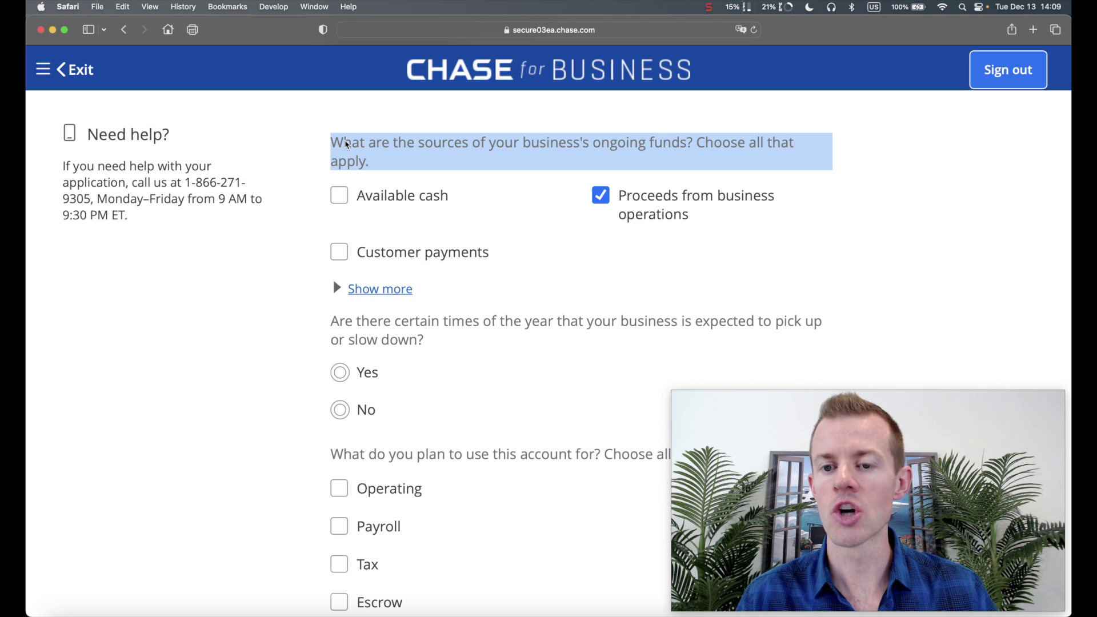
pyautogui.click(347, 144)
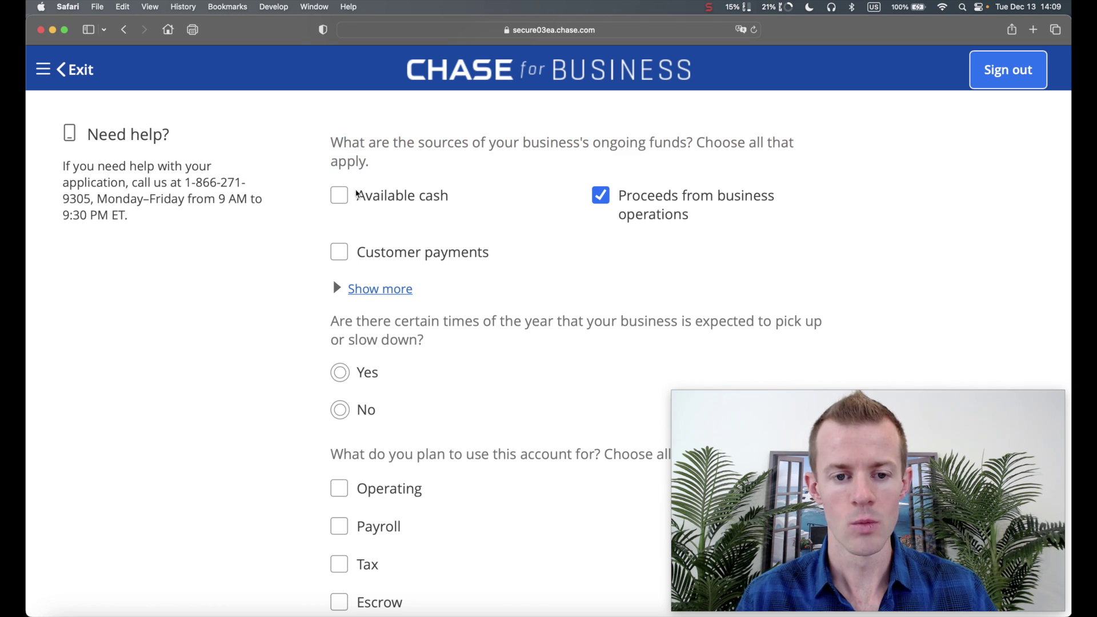
pyautogui.click(378, 290)
pyautogui.scroll(-2, 526, 149)
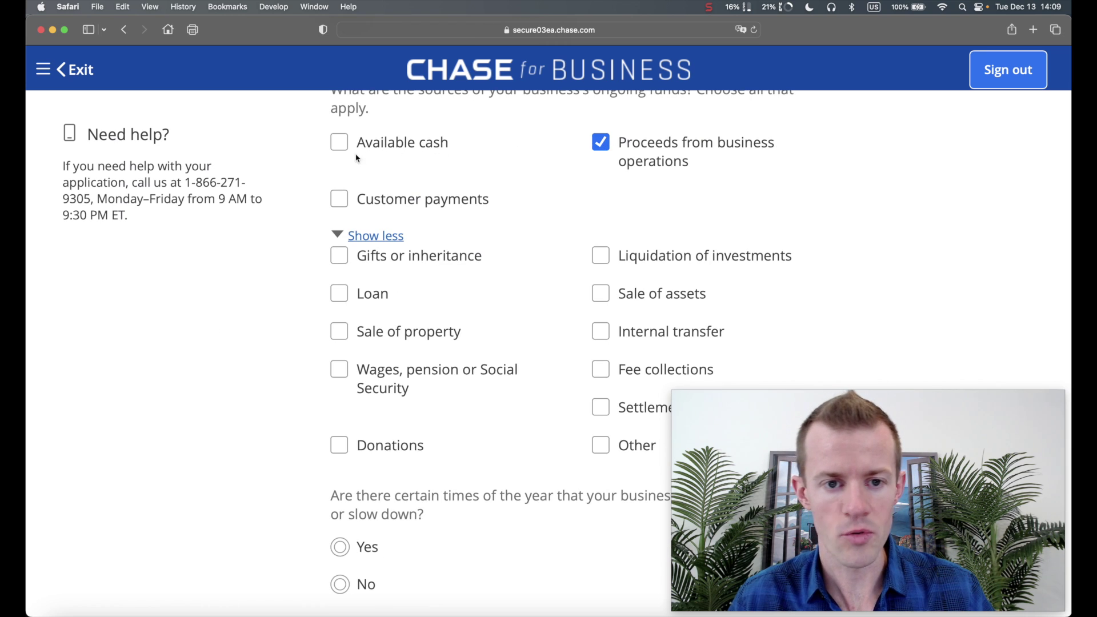
pyautogui.click(339, 147)
pyautogui.click(338, 204)
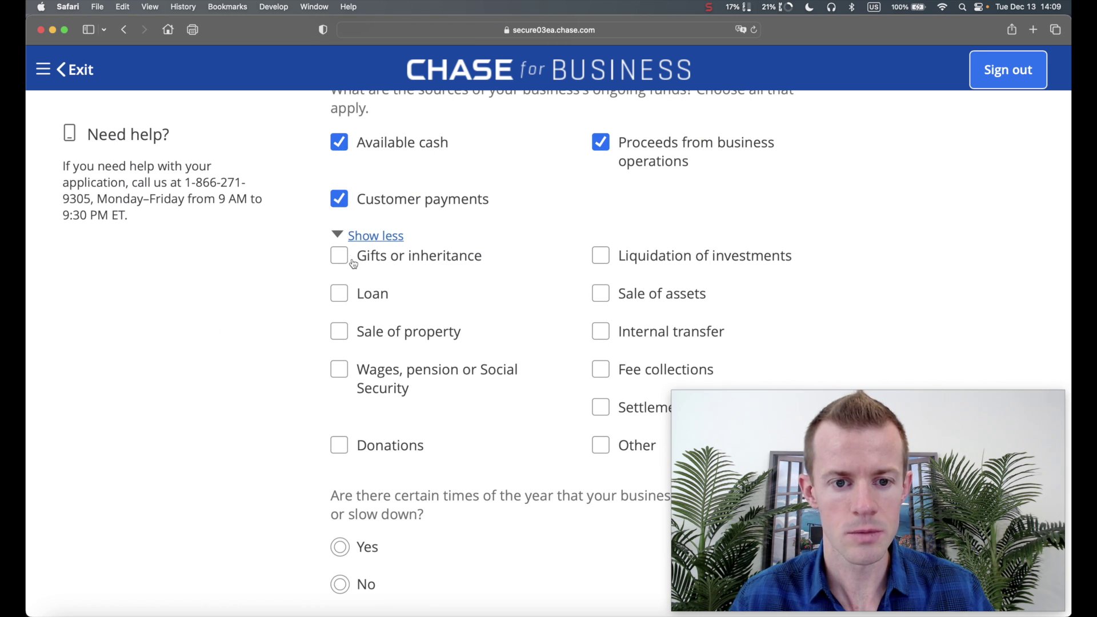
pyautogui.click(643, 336)
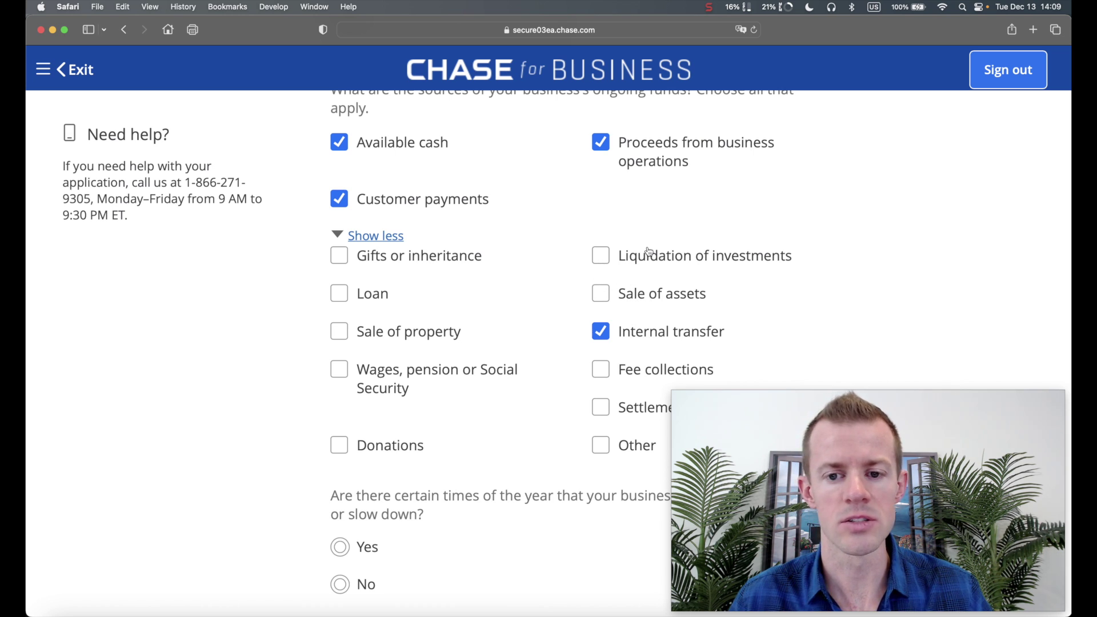
pyautogui.scroll(-5, 648, 252)
pyautogui.scroll(-3, 648, 252)
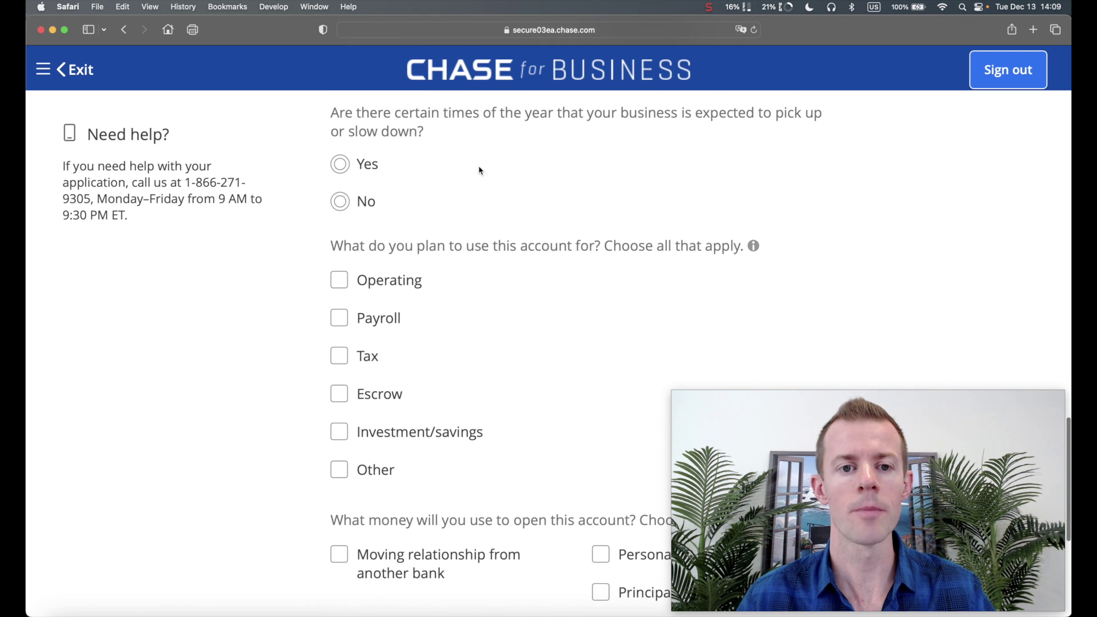